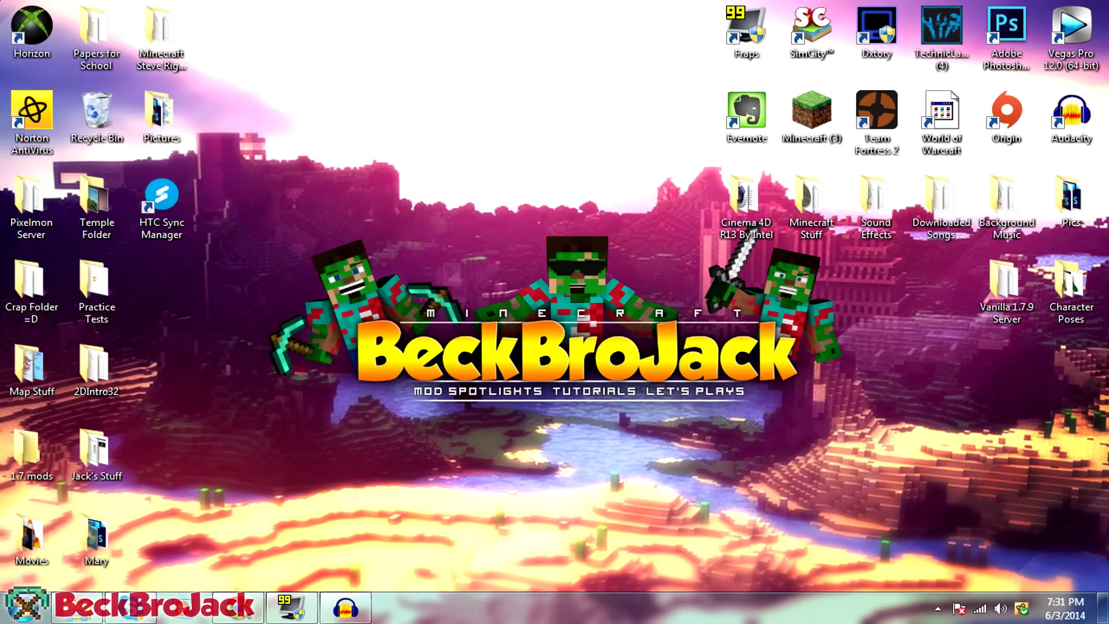
Step: Switch to Chrome and download the .exe version of the Not Enough Items 1.7.2 installer from the Skydaz page, closing the antivirus notice
left_click(237, 608)
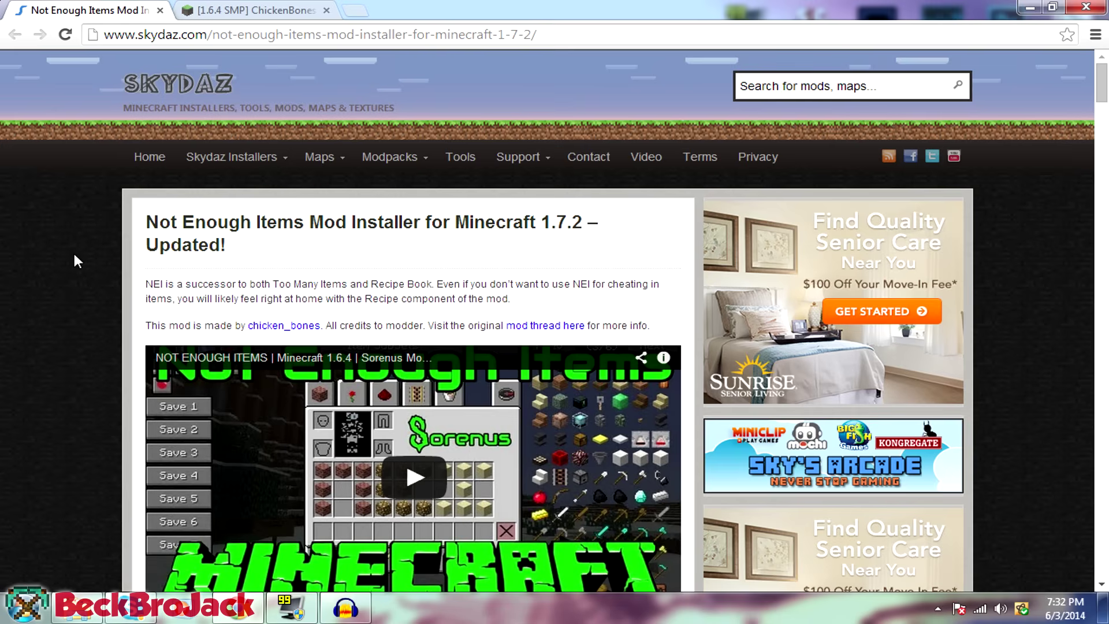
scroll(75, 255, "down", 5)
scroll(75, 255, "down", 15)
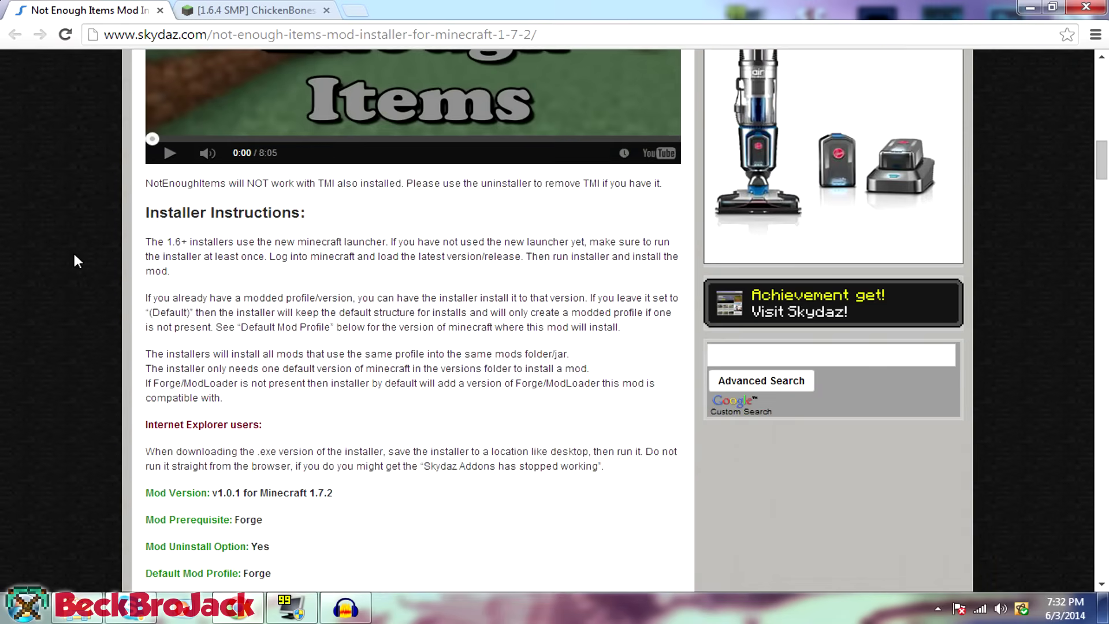
scroll(76, 258, "down", 5)
scroll(86, 254, "down", 2)
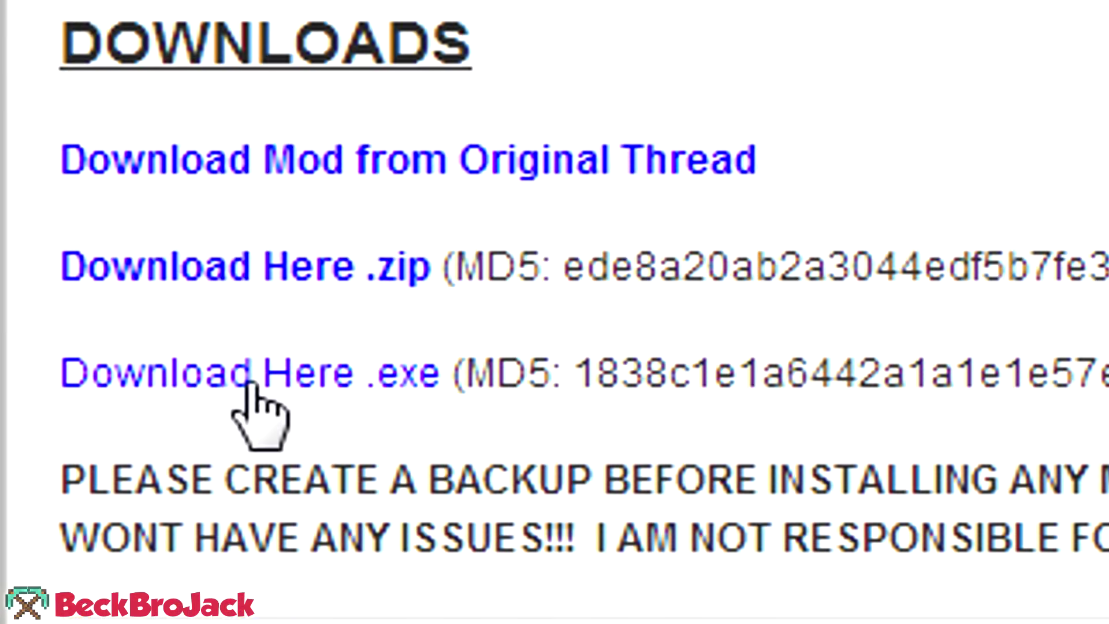
left_click(250, 380)
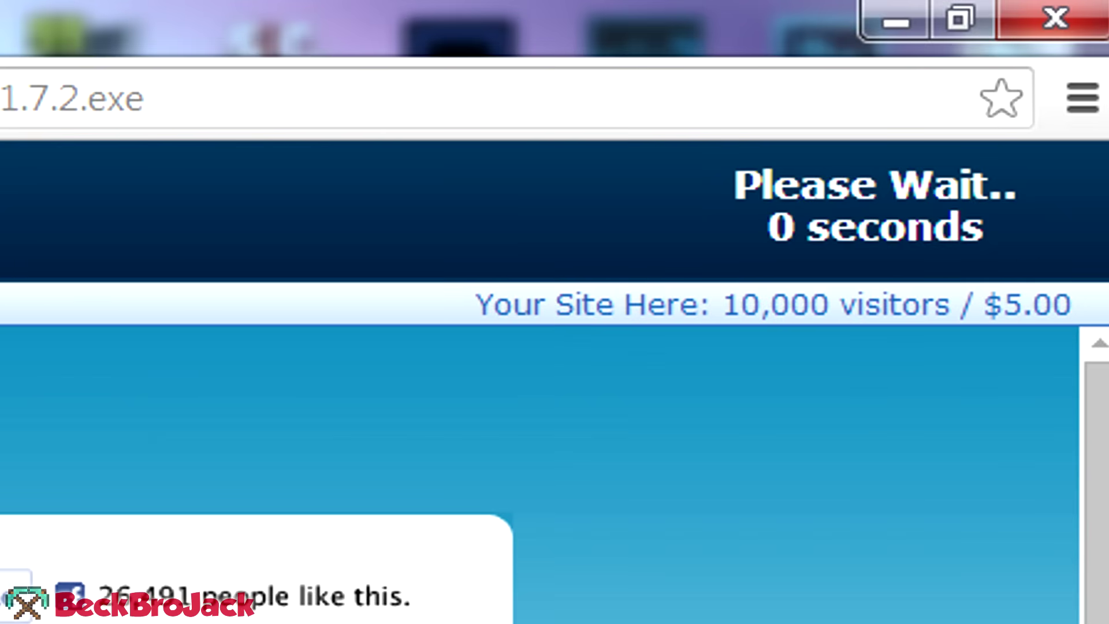
left_click(851, 234)
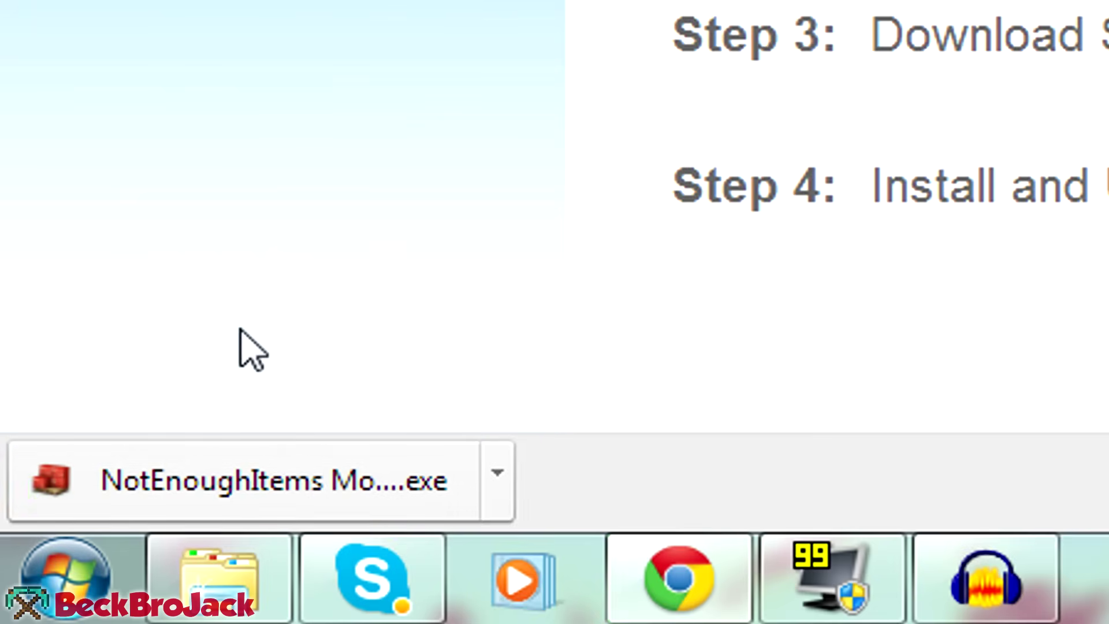
left_click(254, 498)
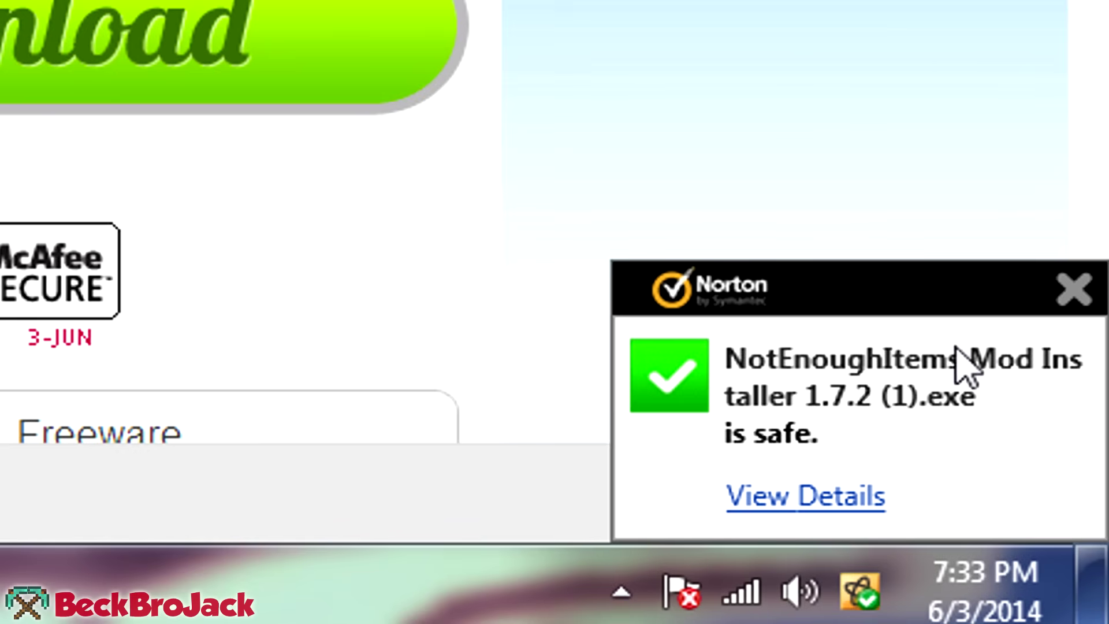
left_click(1073, 292)
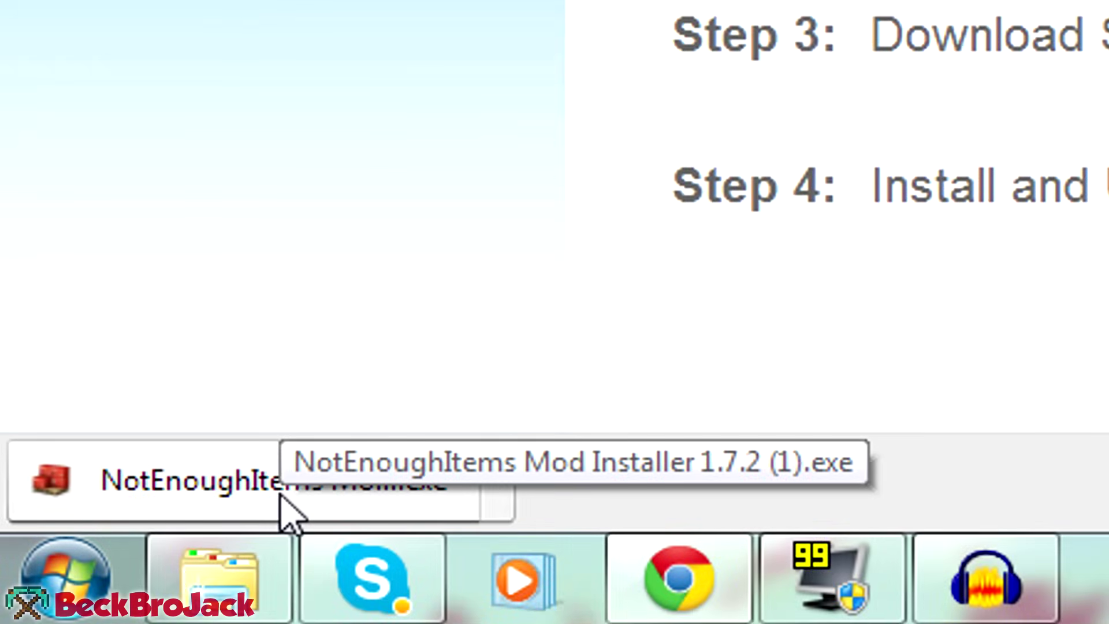
Step: Run the downloaded NotEnoughItems installer and check its default mod profile
left_click(281, 497)
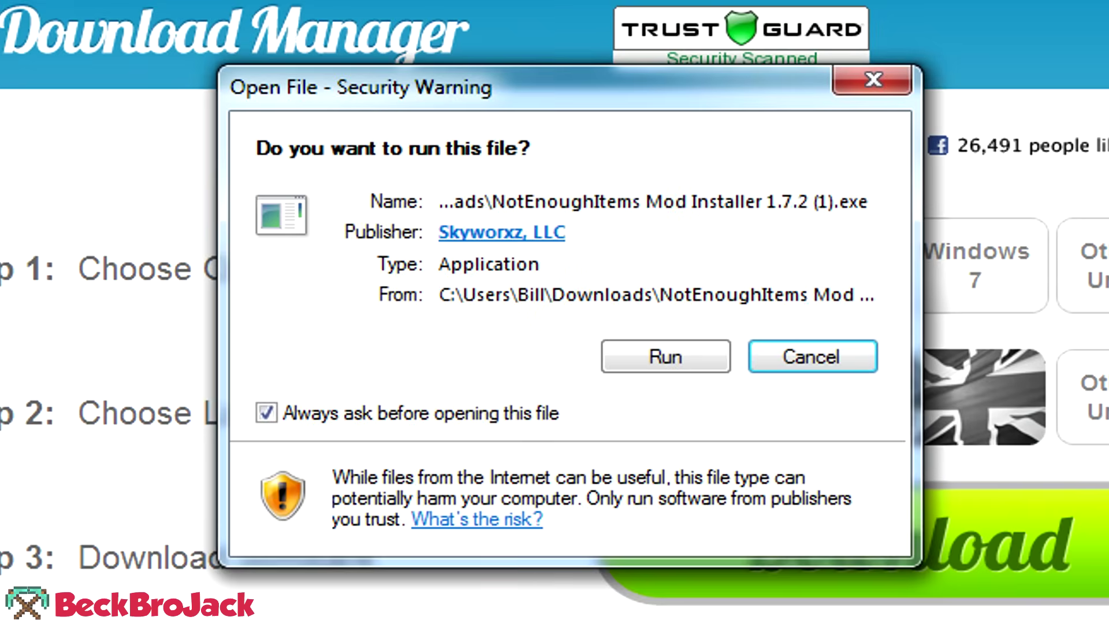
left_click(663, 359)
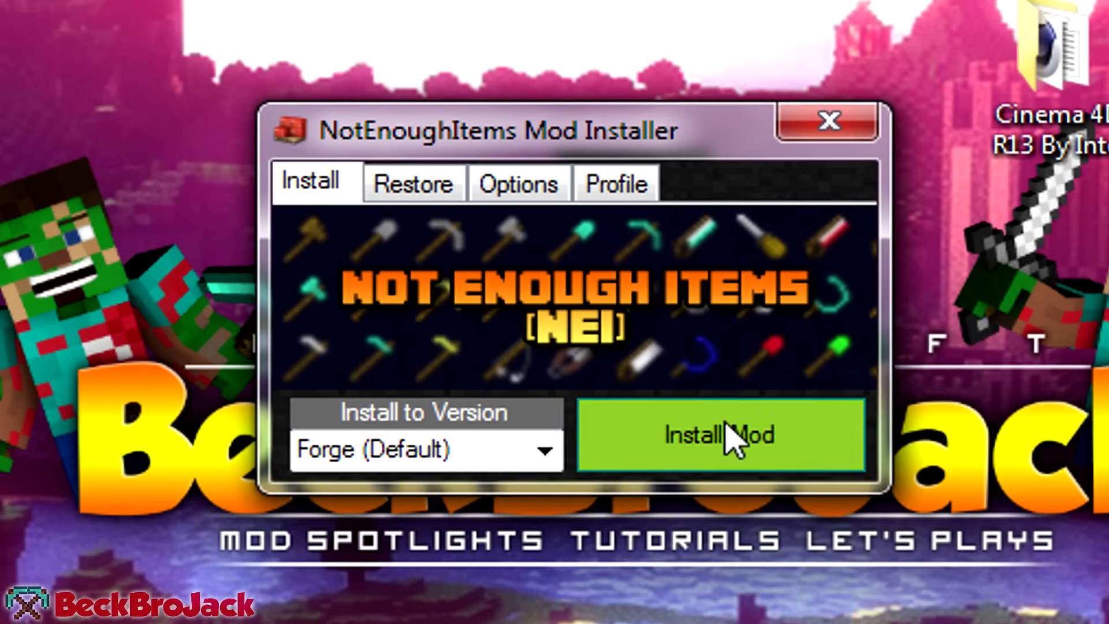
left_click(627, 196)
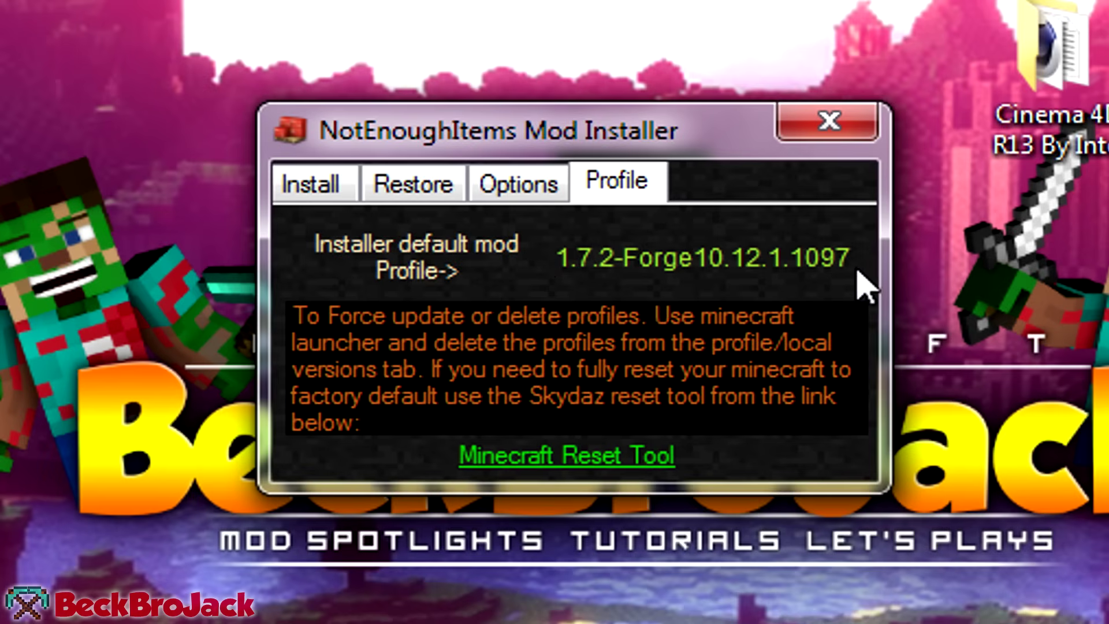
left_click(317, 191)
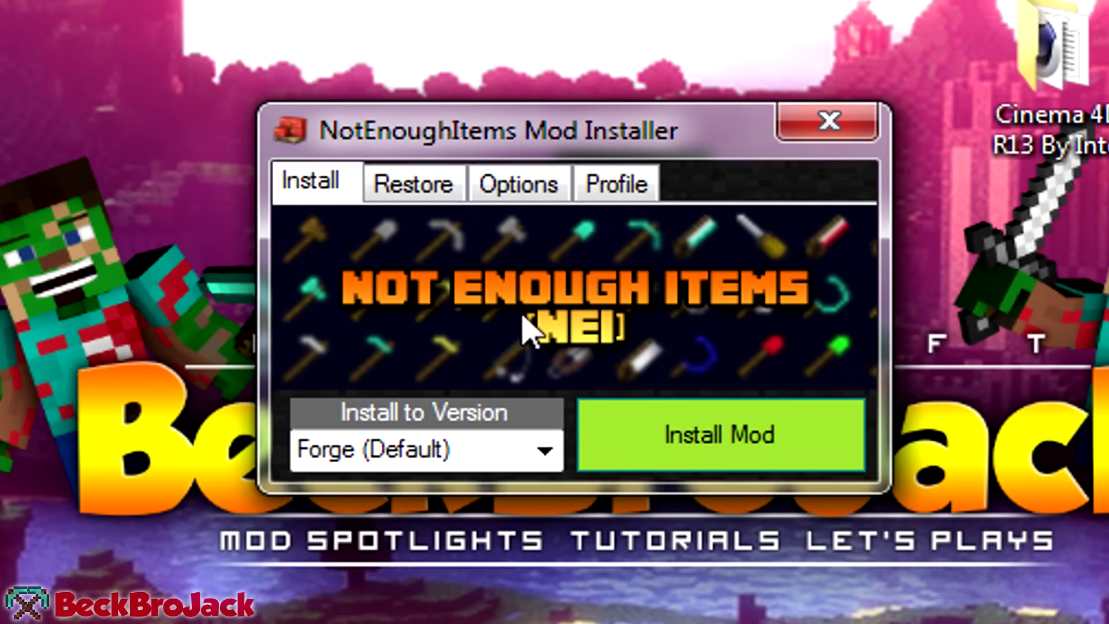
Step: Install the mod to the Forge (Default) version, backing up Minecraft before installing
left_click(705, 438)
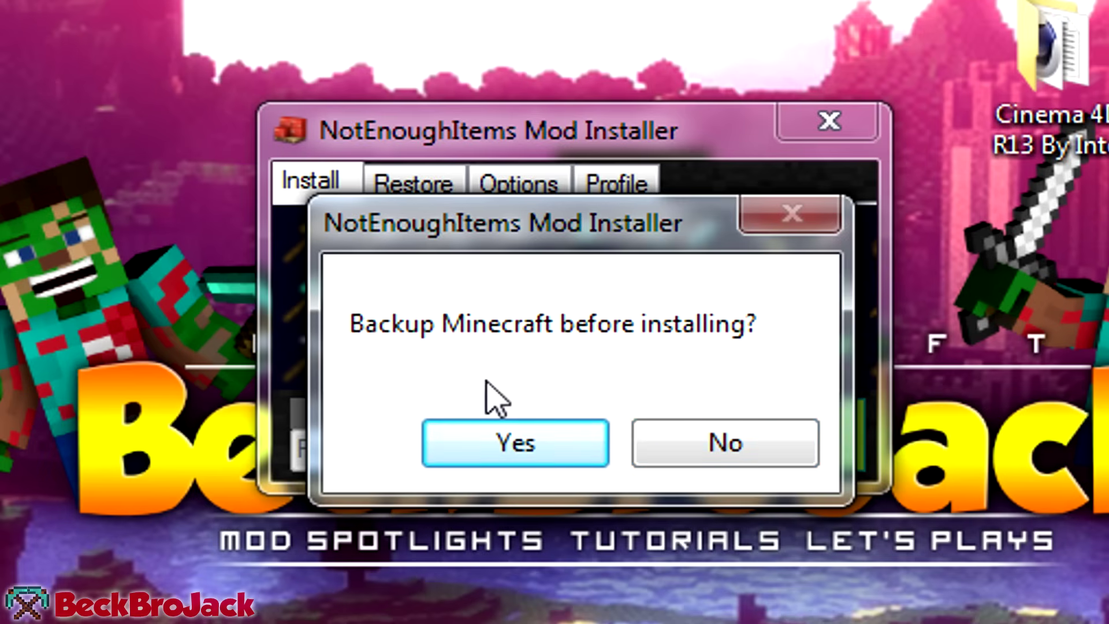
left_click(547, 450)
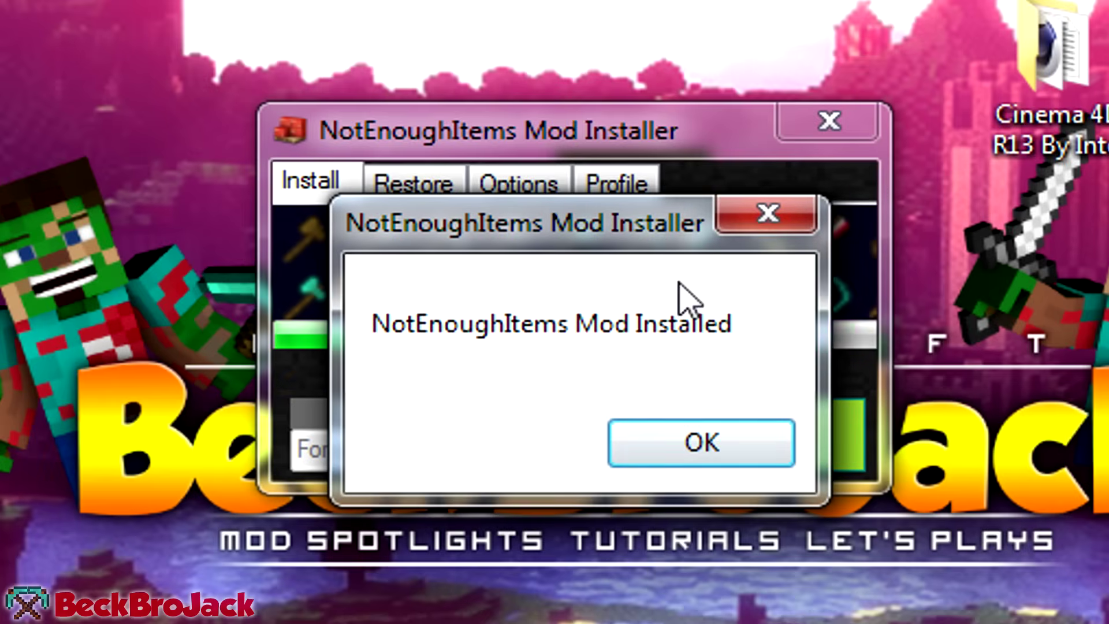
left_click(666, 454)
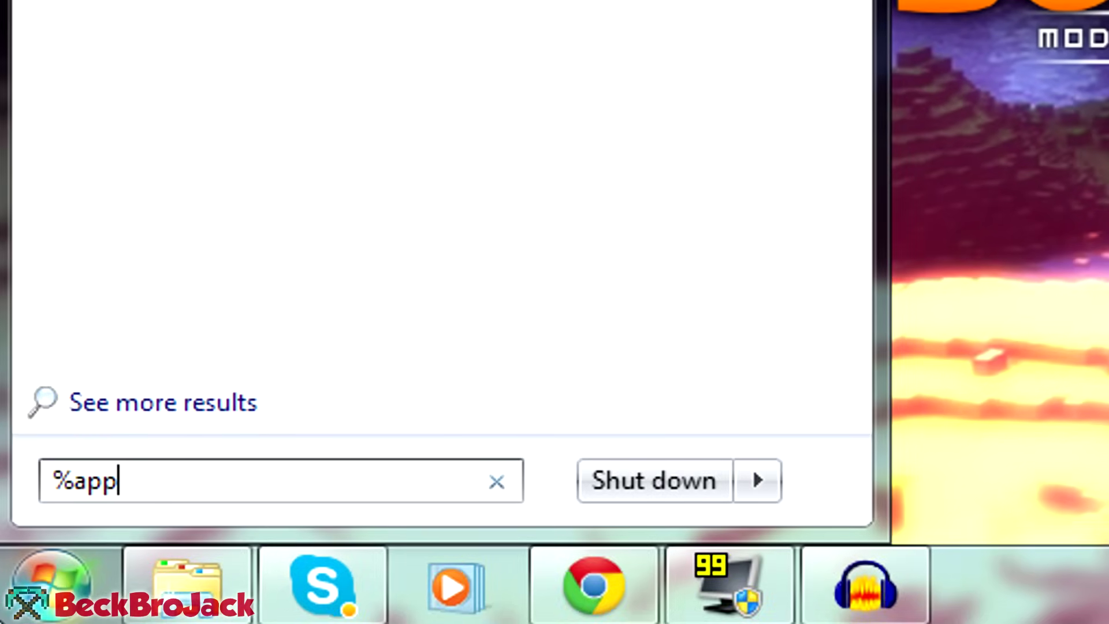
Step: Go to %appdata% in Windows Explorer, enlarge the window and open the mods folder inside .minecraft
type("a%")
key("Return")
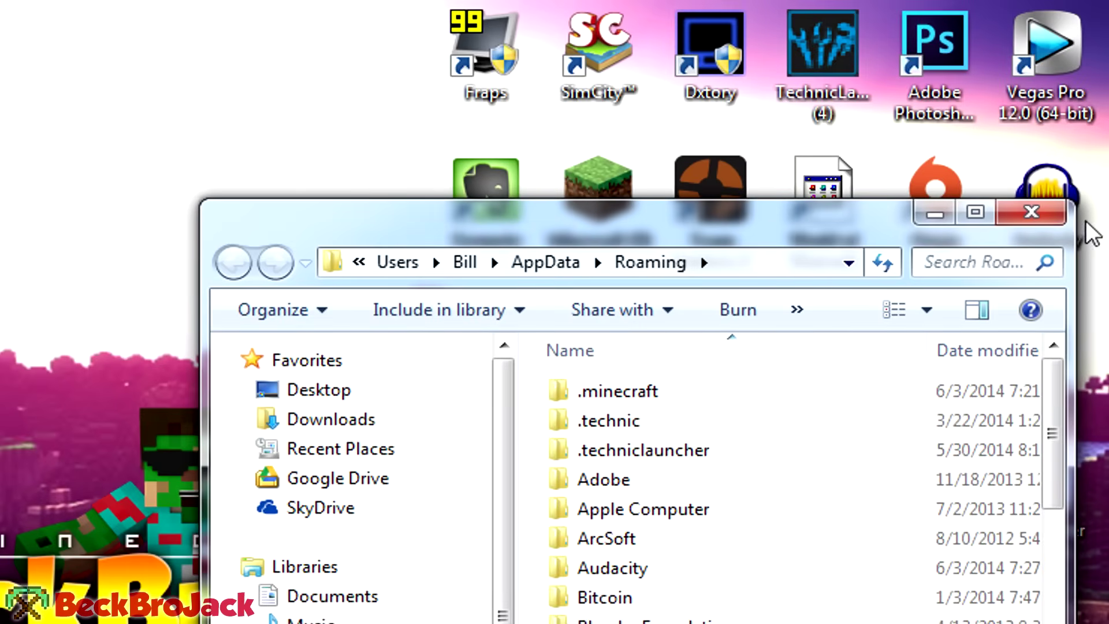
left_click(976, 214)
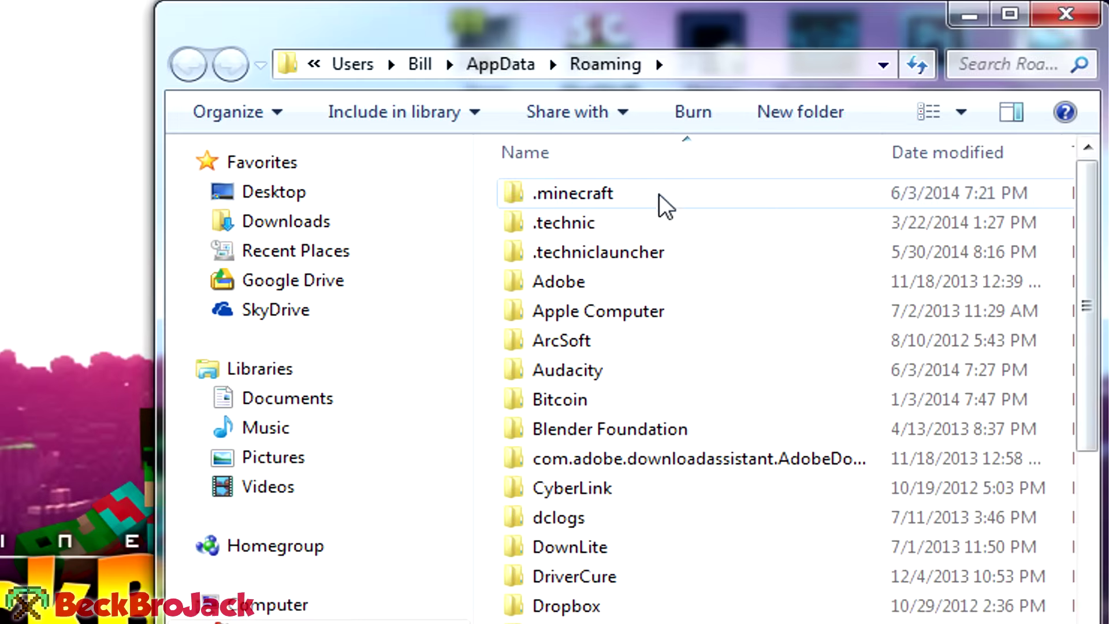
double_click(605, 197)
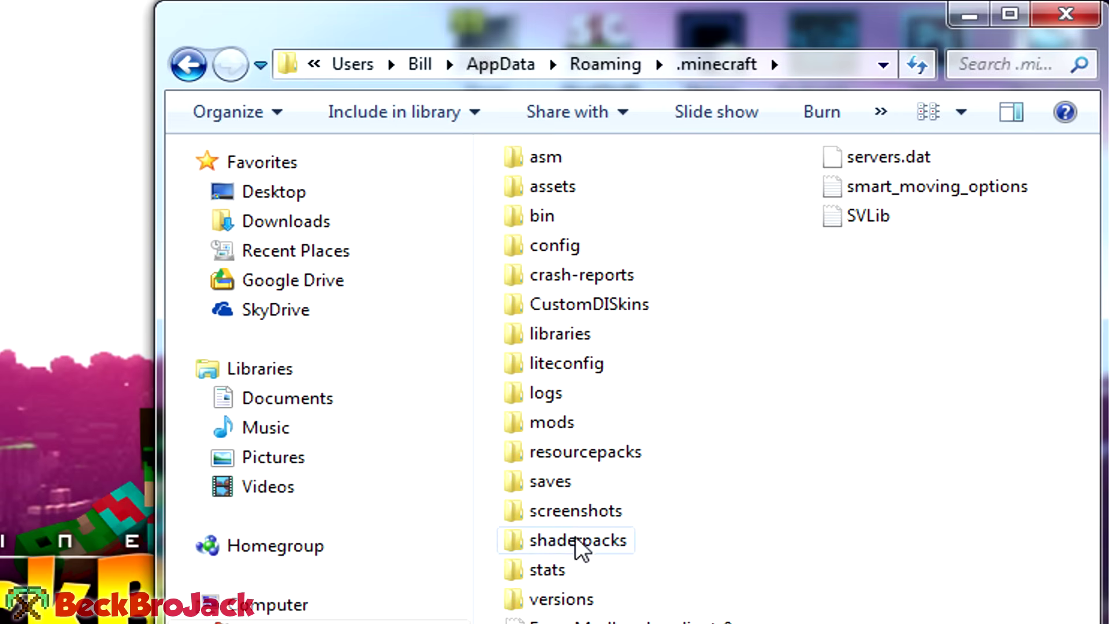
double_click(552, 425)
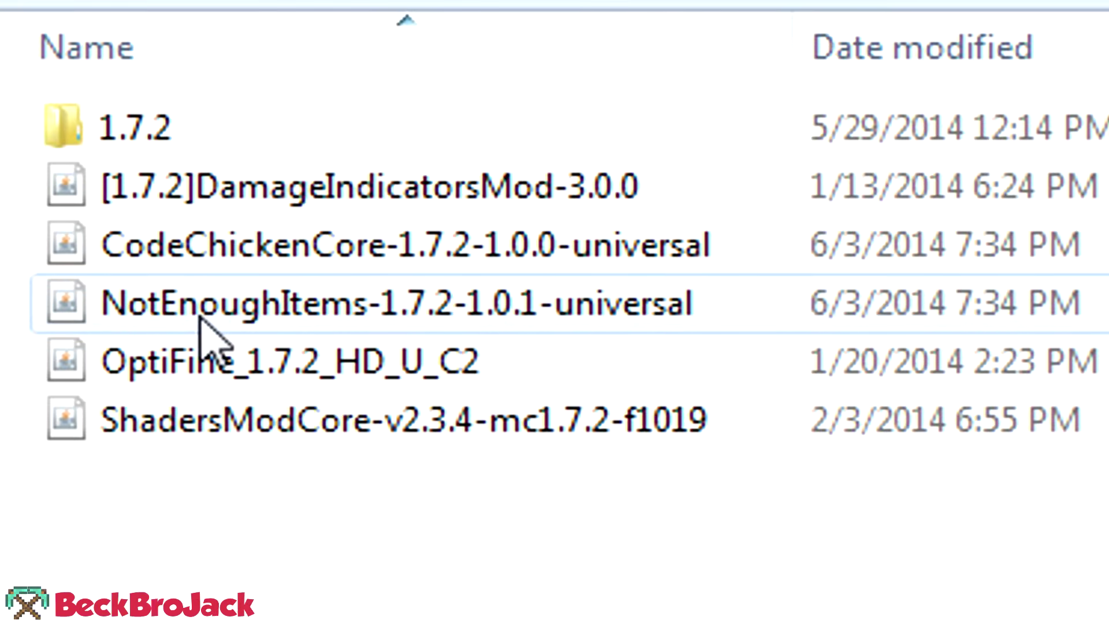
Step: Check the mods folder for the CodeChickenCore and NotEnoughItems 1.7.2 universal files among the other mods
left_click(183, 255)
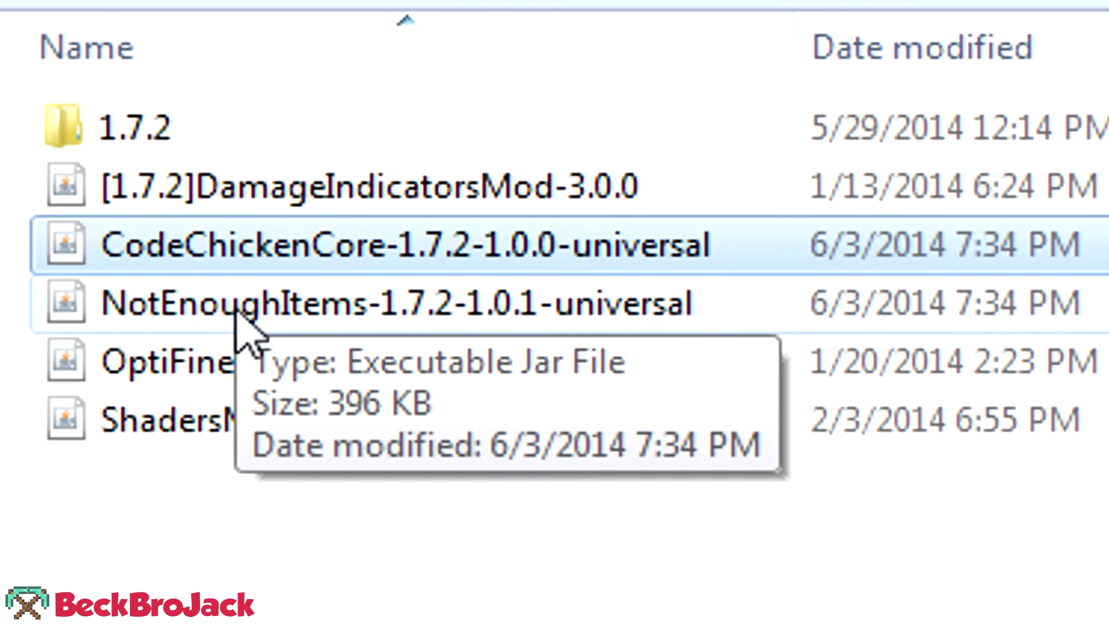
left_click(248, 301, "ctrl")
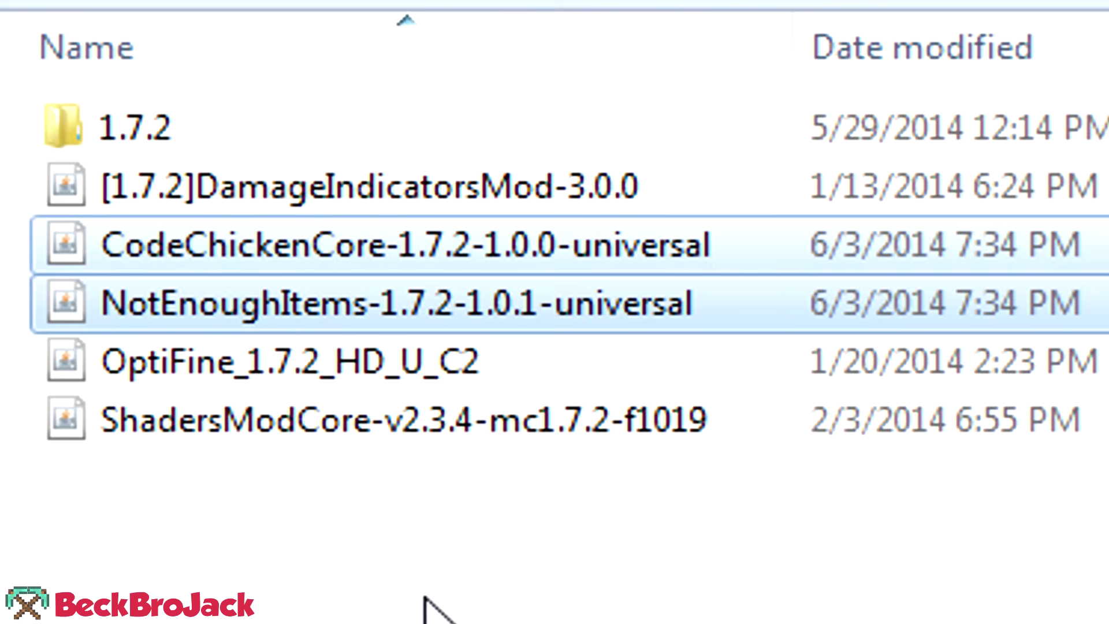
left_click(274, 440)
left_click(193, 378)
left_click(177, 173)
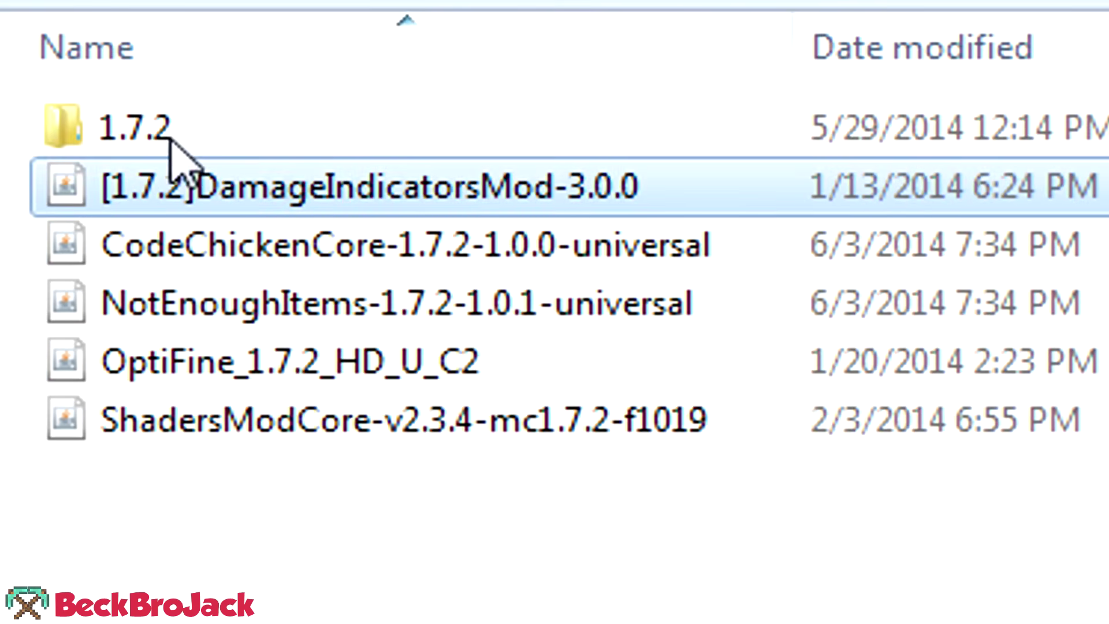
left_click(166, 121)
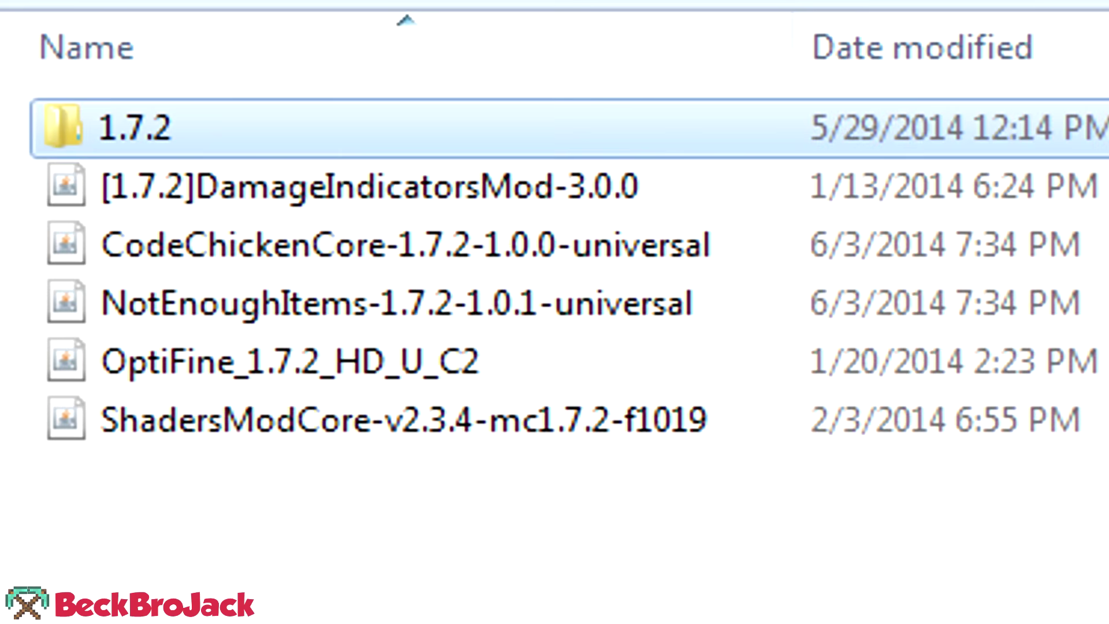
left_click(159, 306)
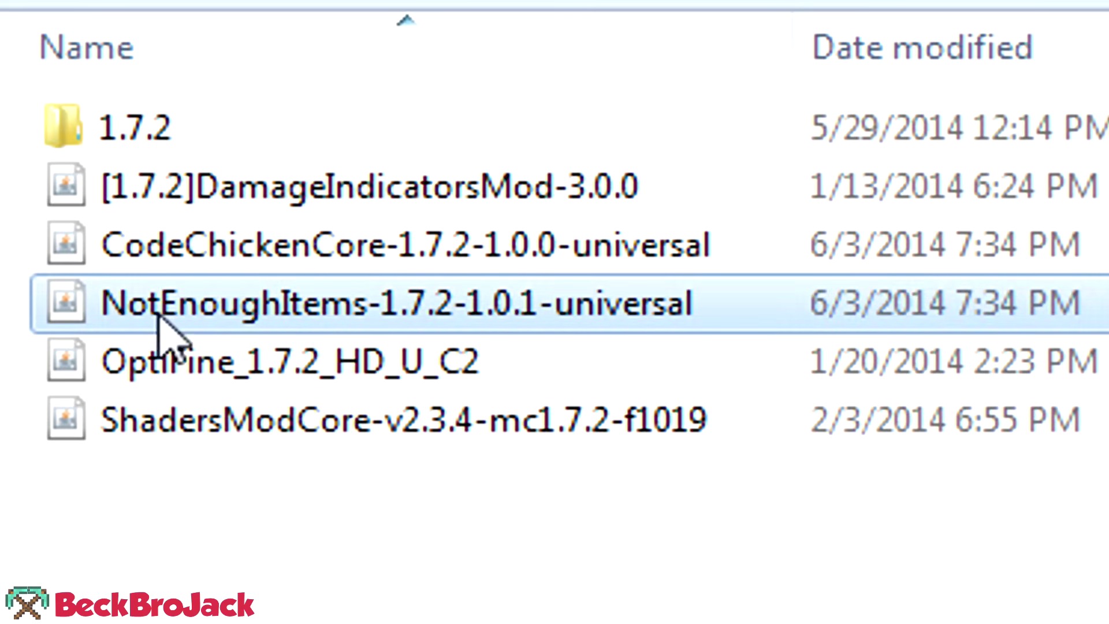
left_click(209, 245)
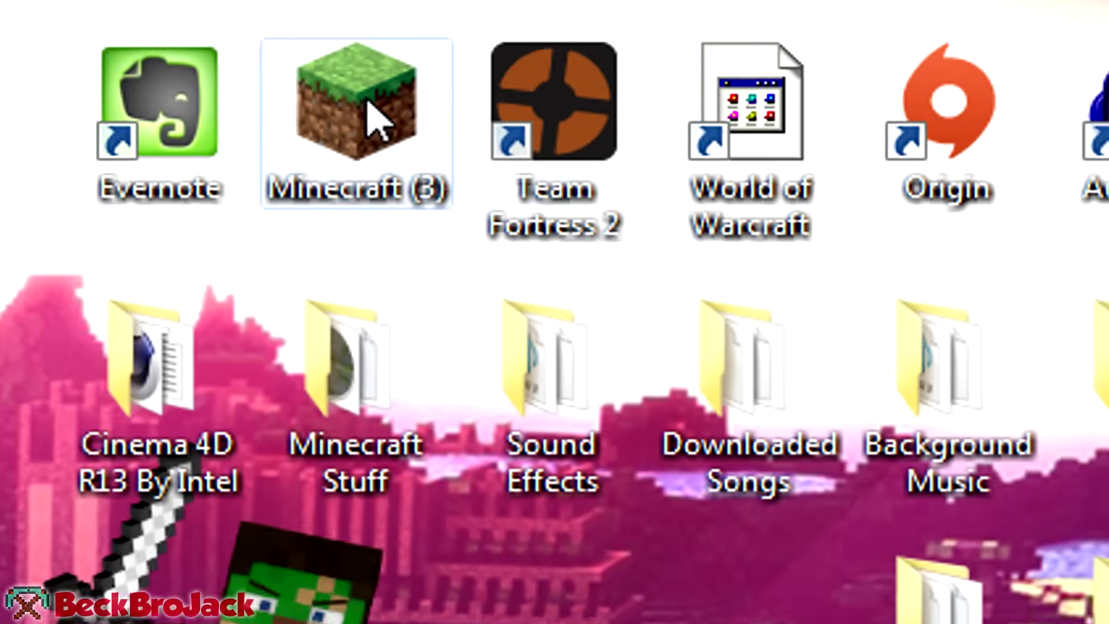
Step: Open the Minecraft launcher from the desktop and start the game with the 1.7.2 Forge version
double_click(371, 123)
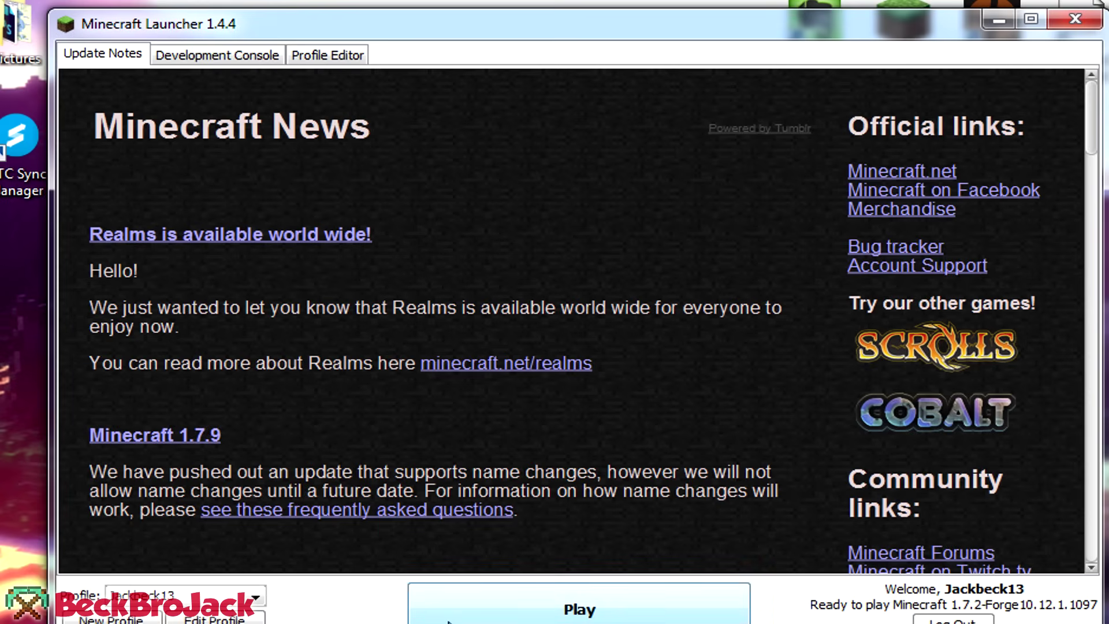
left_click(580, 613)
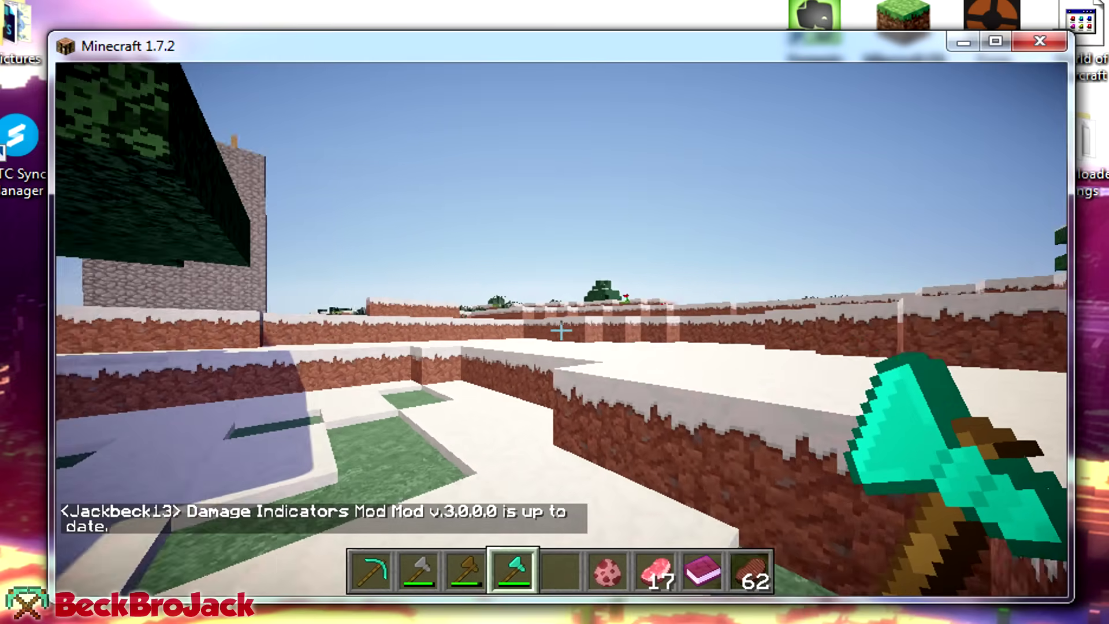
Step: Check Not Enough Items in the inventory by viewing the diamond pickaxe's crafting recipe, and return to the game world
mouse_move(561, 330)
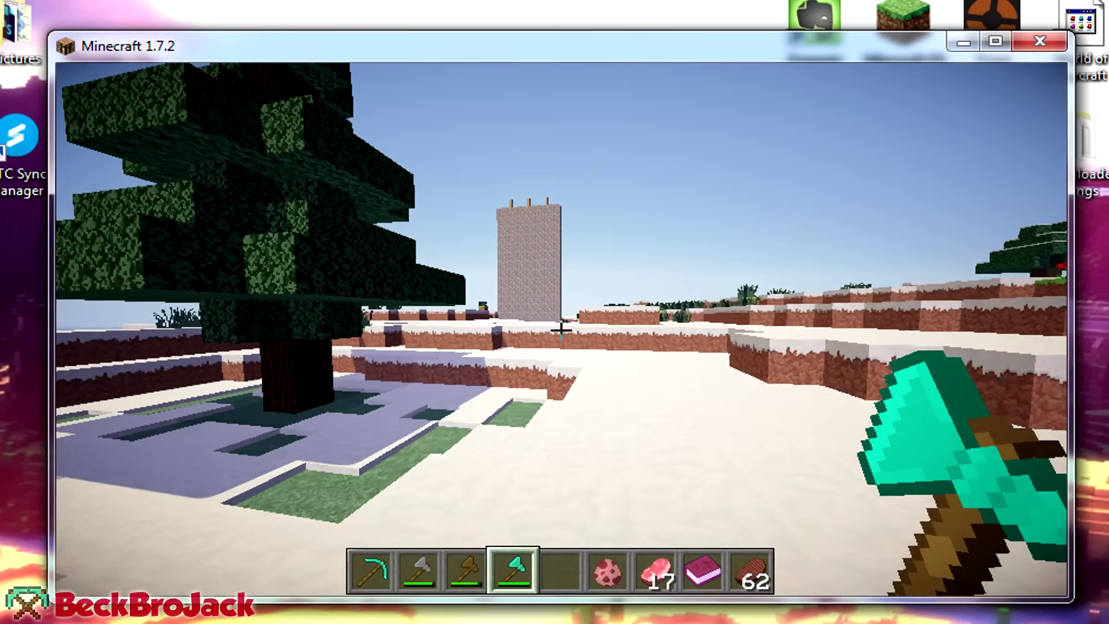
key("e")
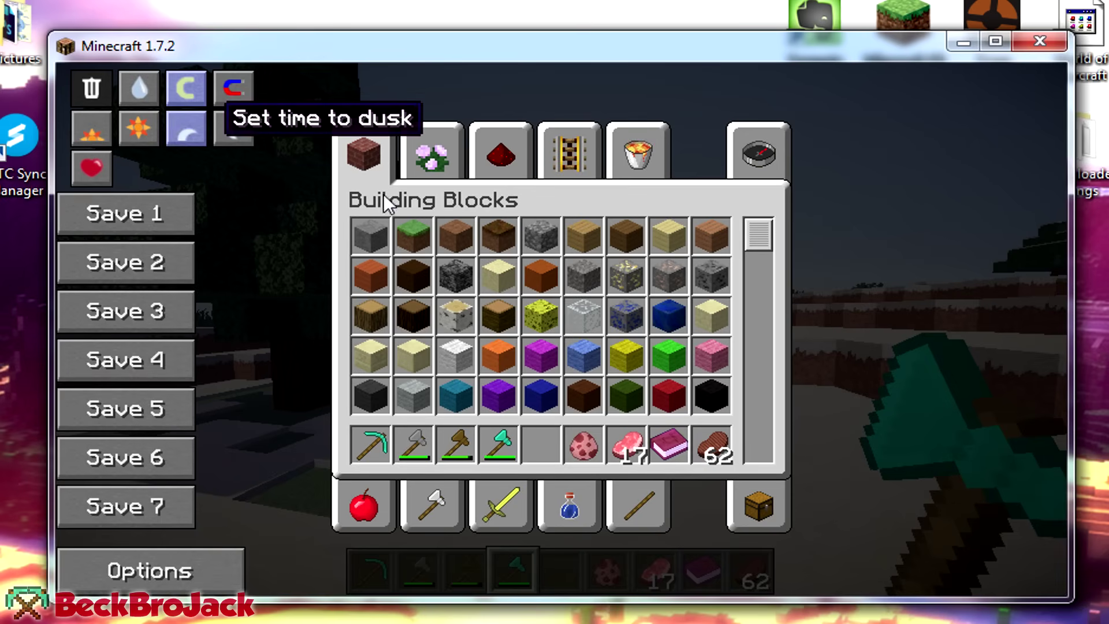
key("r")
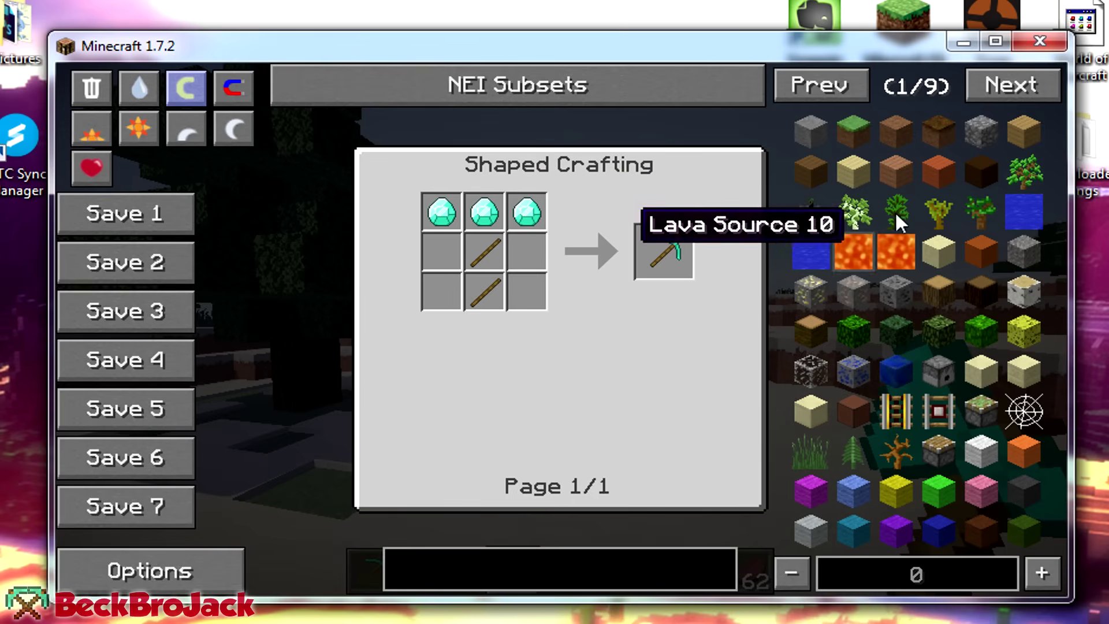
key("Escape")
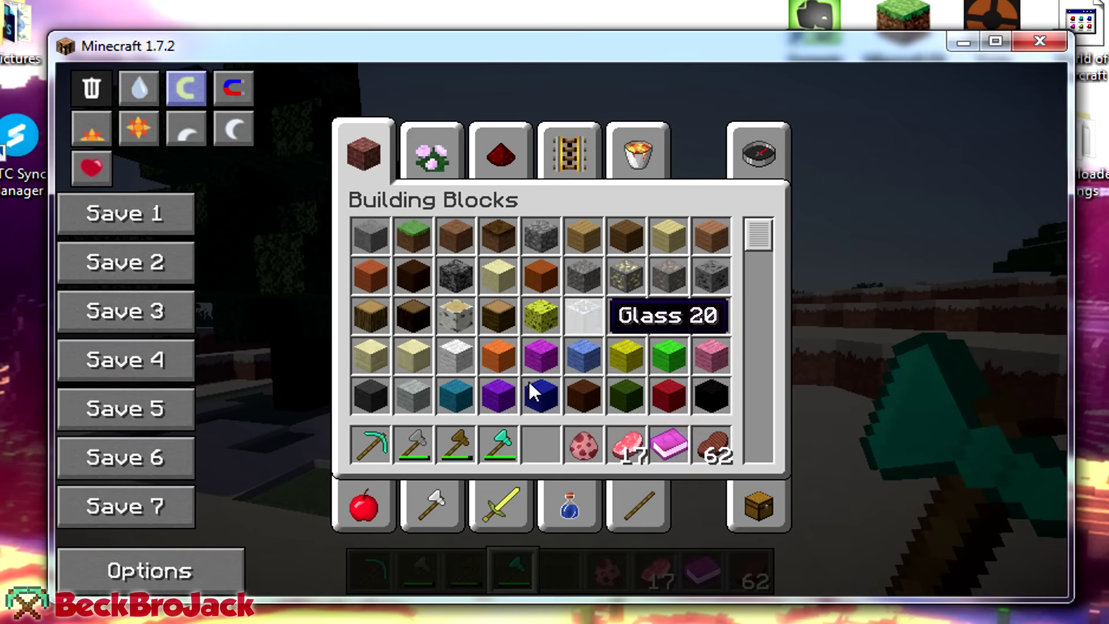
key("Escape")
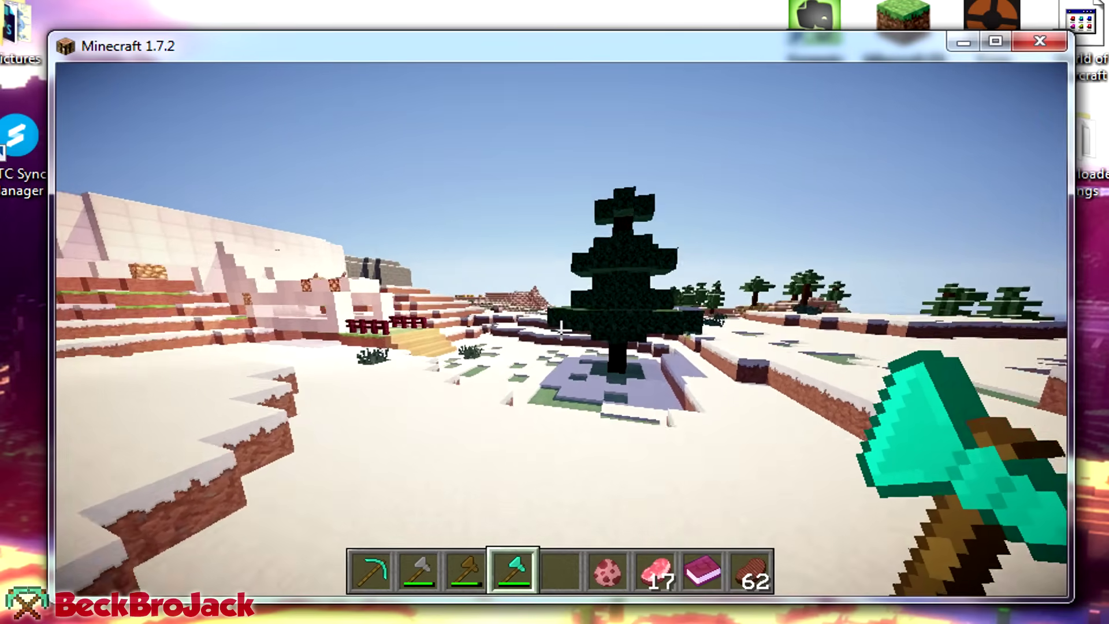
key("w")
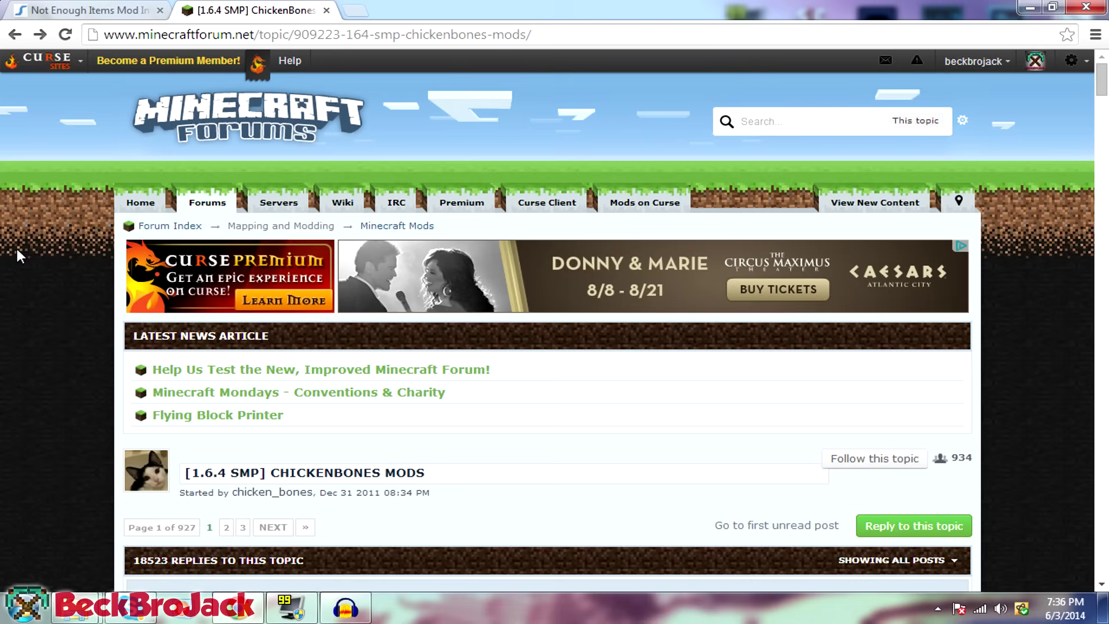
Step: Expand the Downloads and Installation spoiler in the ChickenBones thread's first post and open the New Versions page
scroll(17, 250, "down", 3)
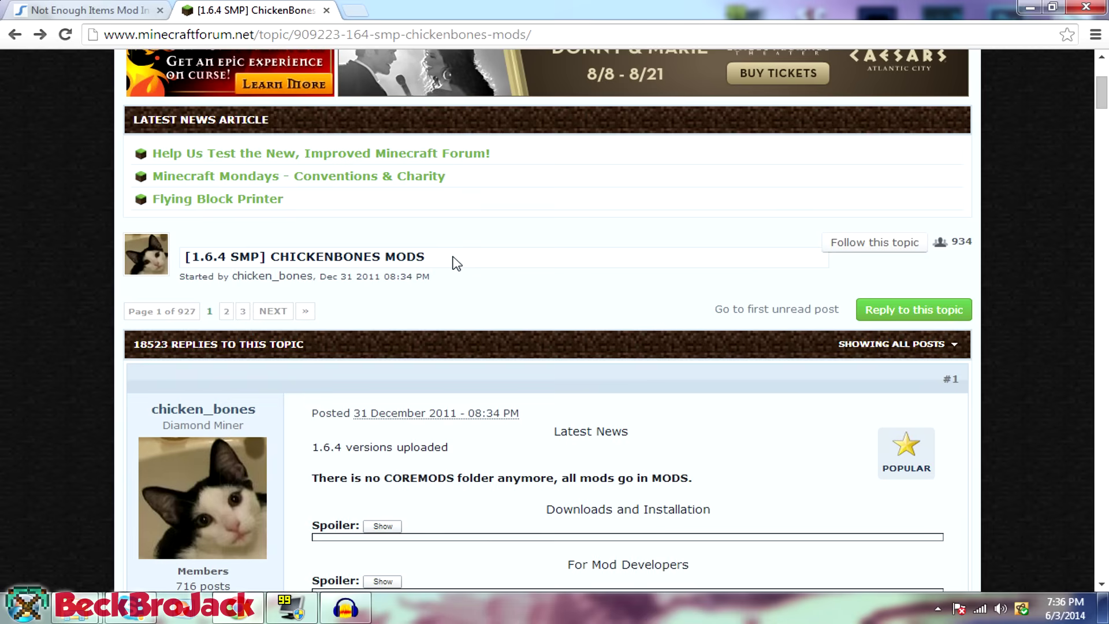
scroll(544, 342, "down", 2)
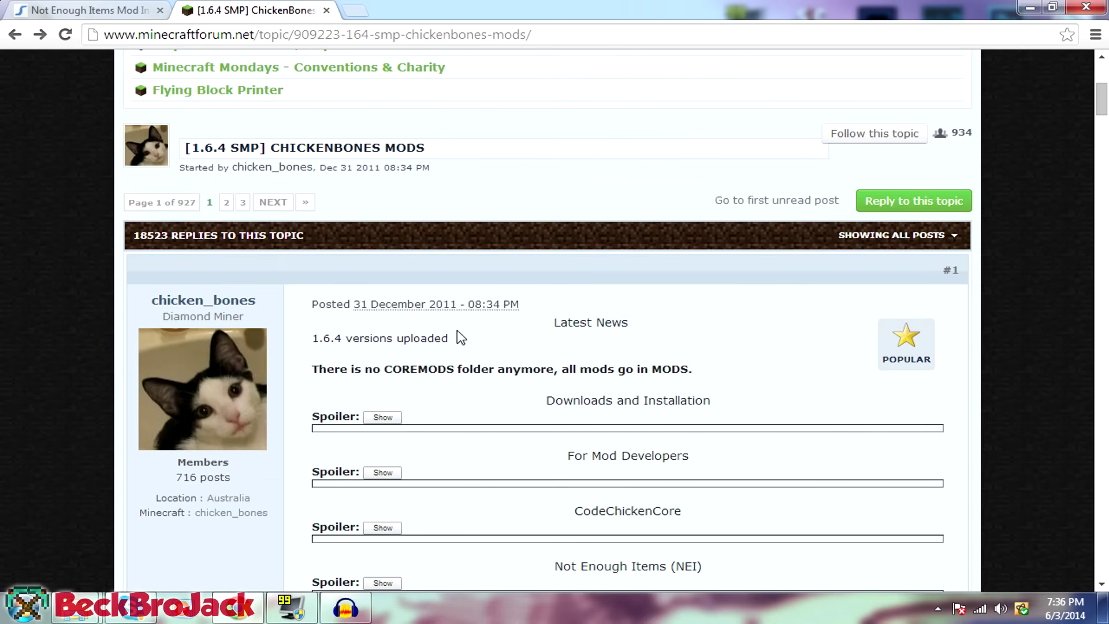
scroll(460, 337, "down", 2)
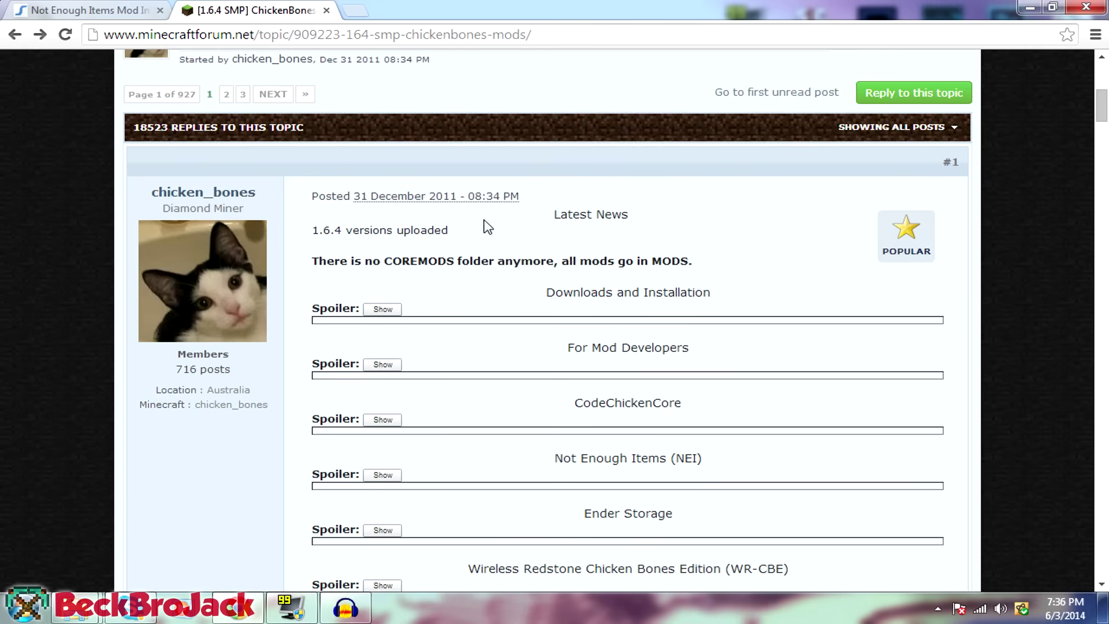
scroll(498, 263, "up", 2)
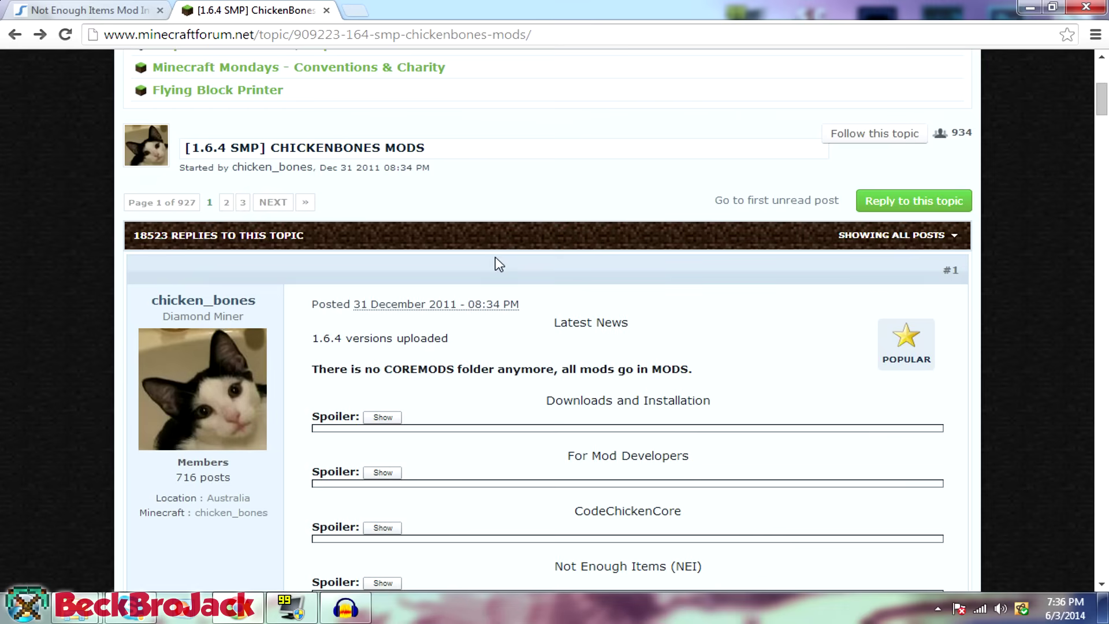
scroll(520, 312, "down", 2)
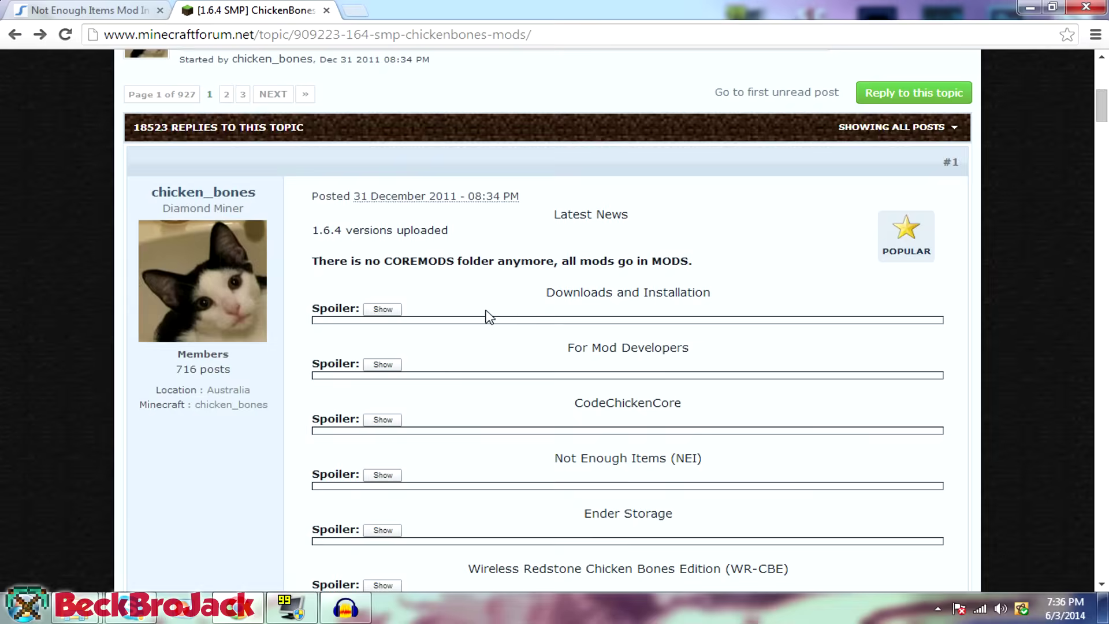
left_click(390, 315)
scroll(508, 248, "down", 2)
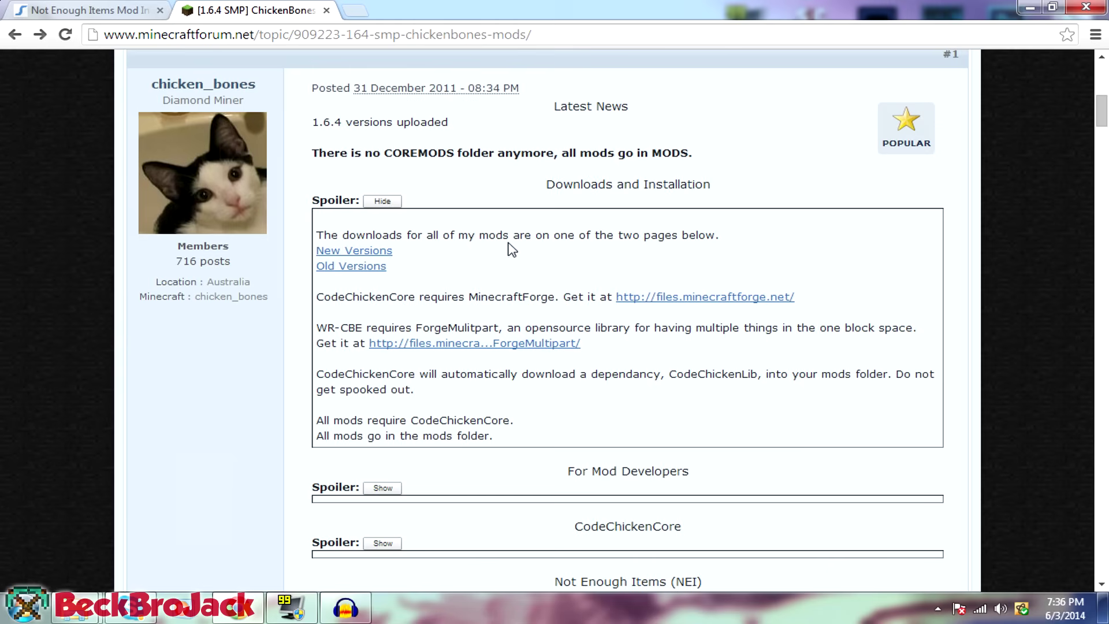
left_click(375, 254)
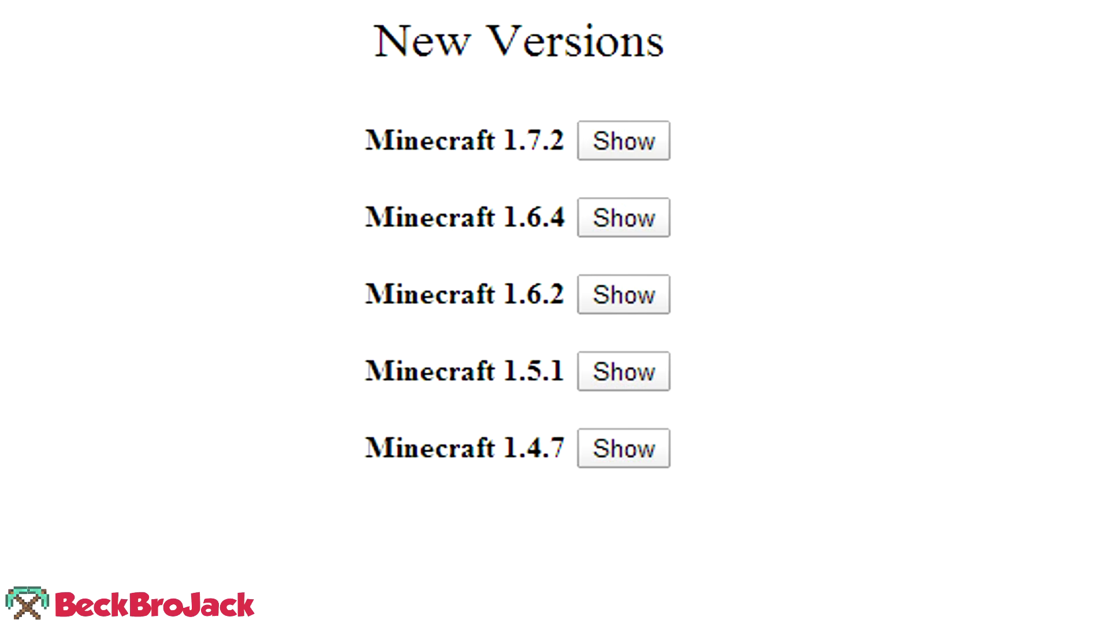
Step: Show the Minecraft 1.7.2 files and open the NotEnoughItems and CodeChickenCore universal download links in new tabs
left_click(597, 154)
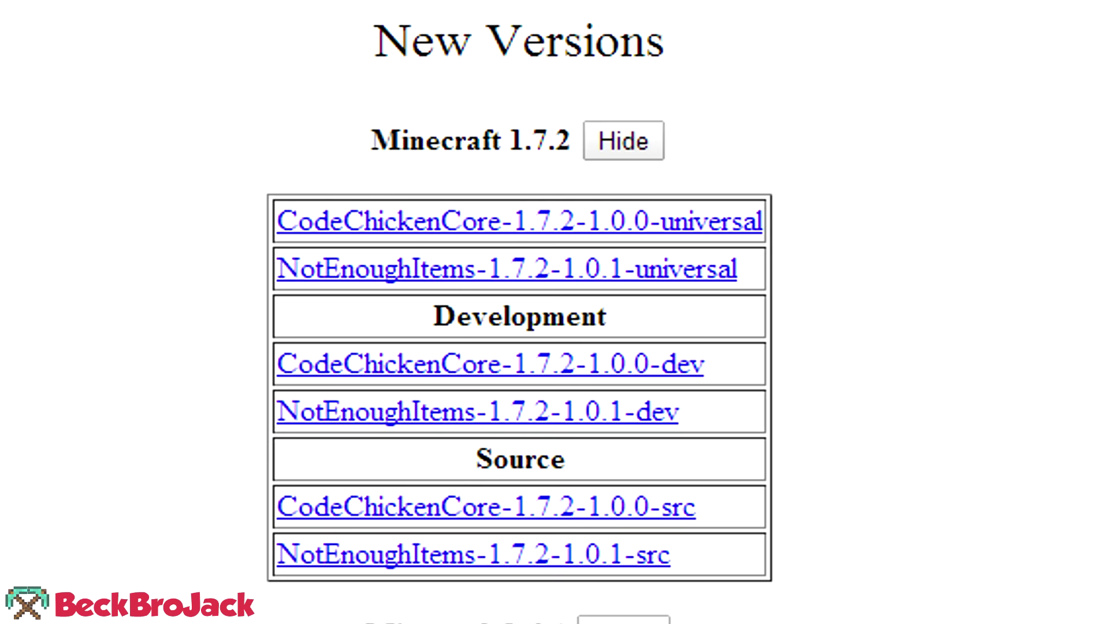
right_click(555, 272)
left_click(671, 312)
right_click(517, 237)
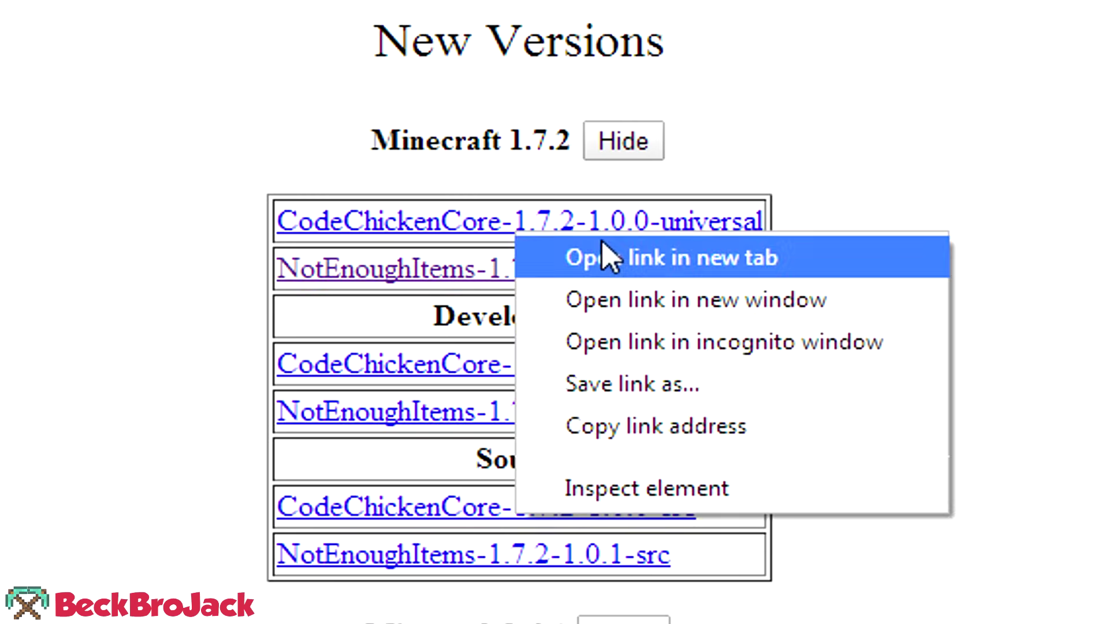
left_click(605, 255)
Step: Skip the adf.ly ads, keep the downloaded NotEnoughItems and CodeChickenCore jar files, and close both ad tabs
left_click(404, 7)
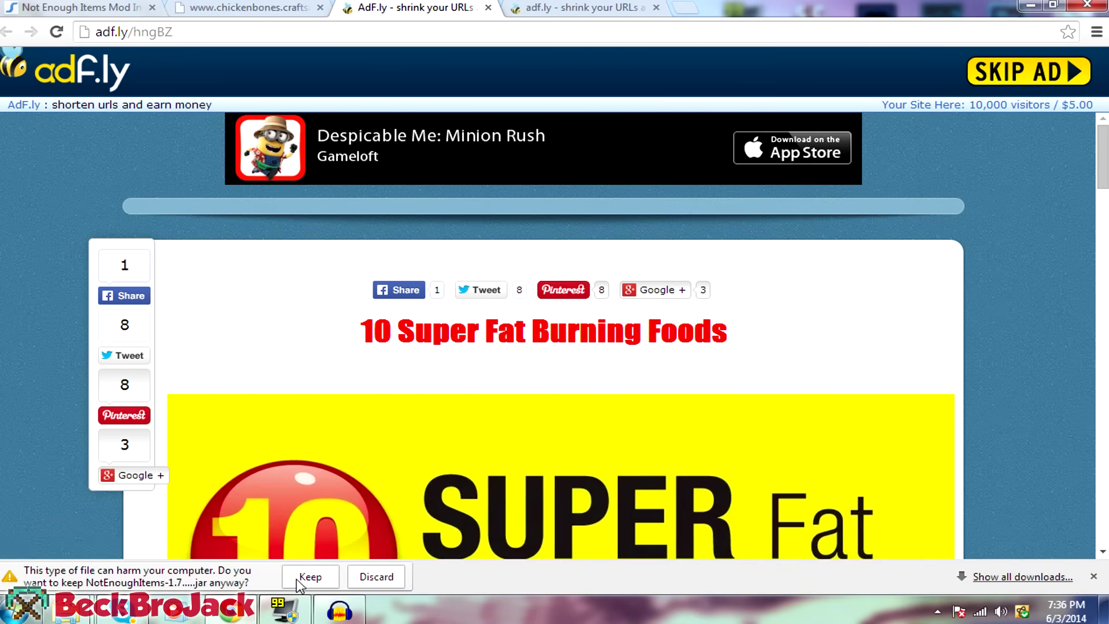
left_click(298, 580)
left_click(577, 6)
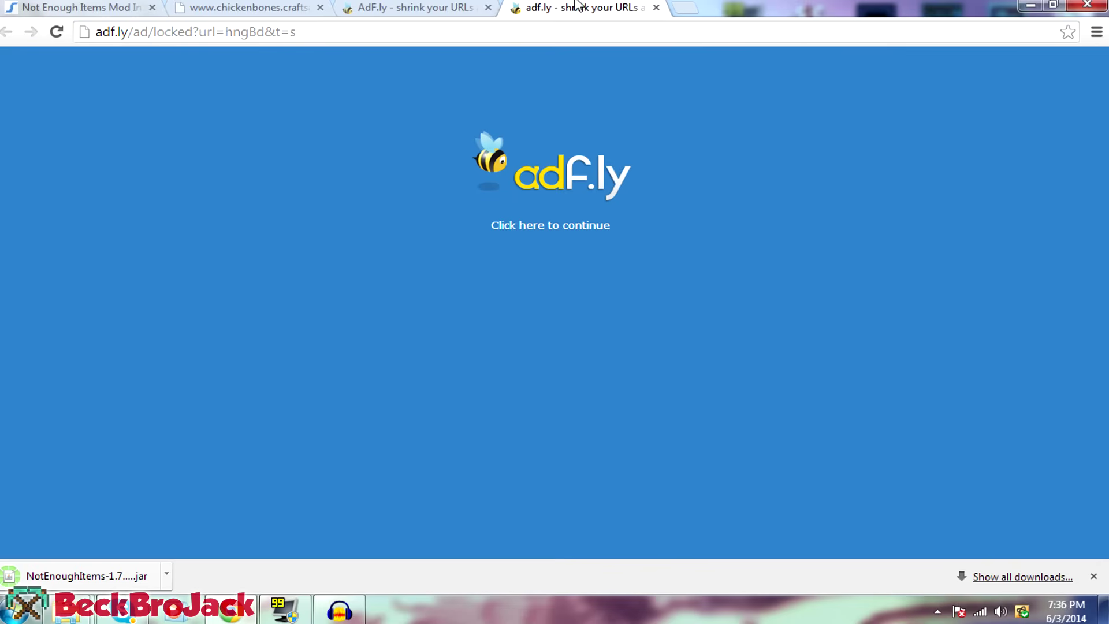
left_click(550, 224)
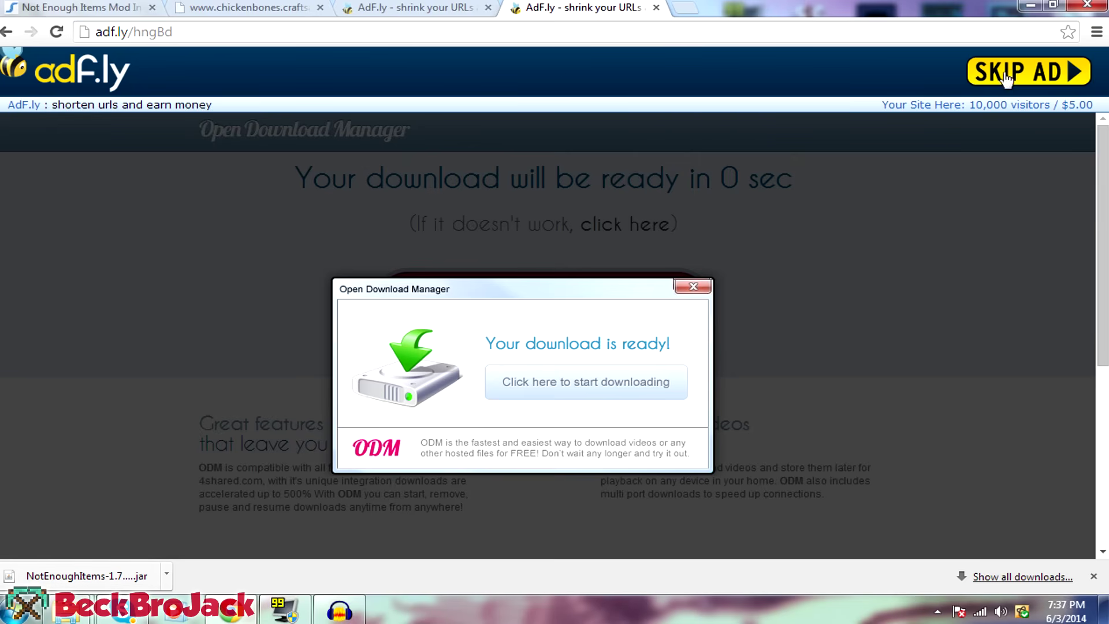
left_click(1006, 75)
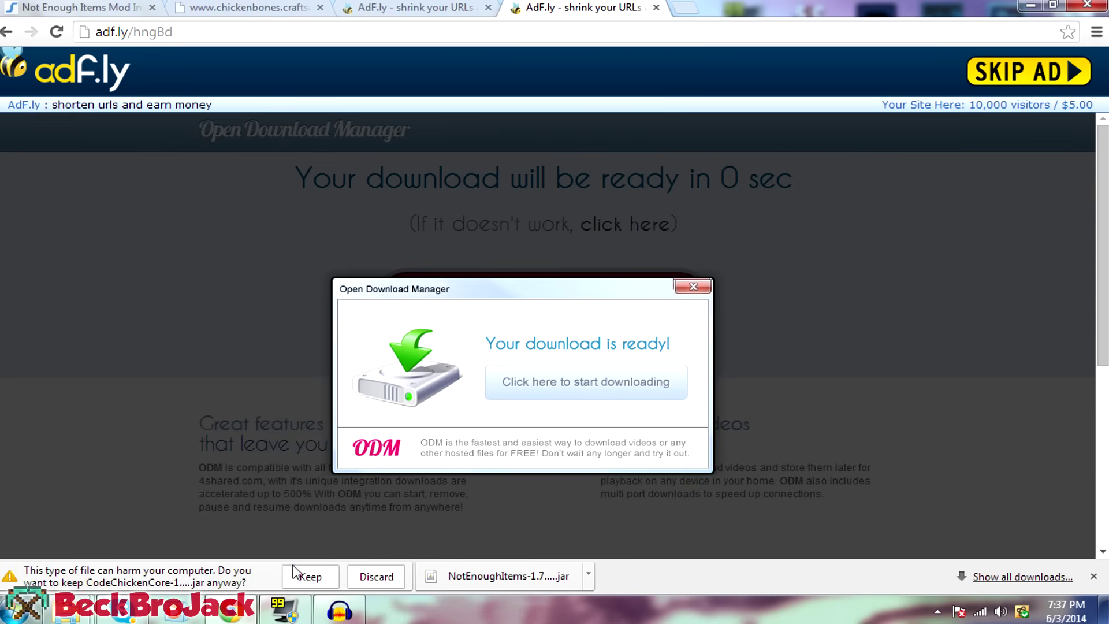
left_click(300, 577)
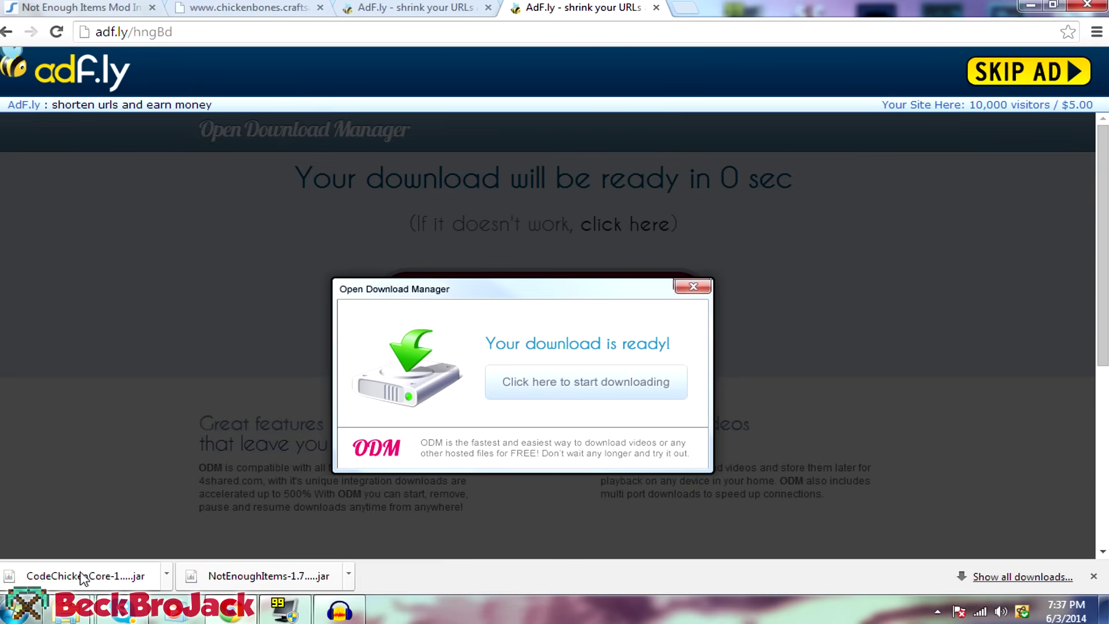
left_click(655, 7)
left_click(488, 7)
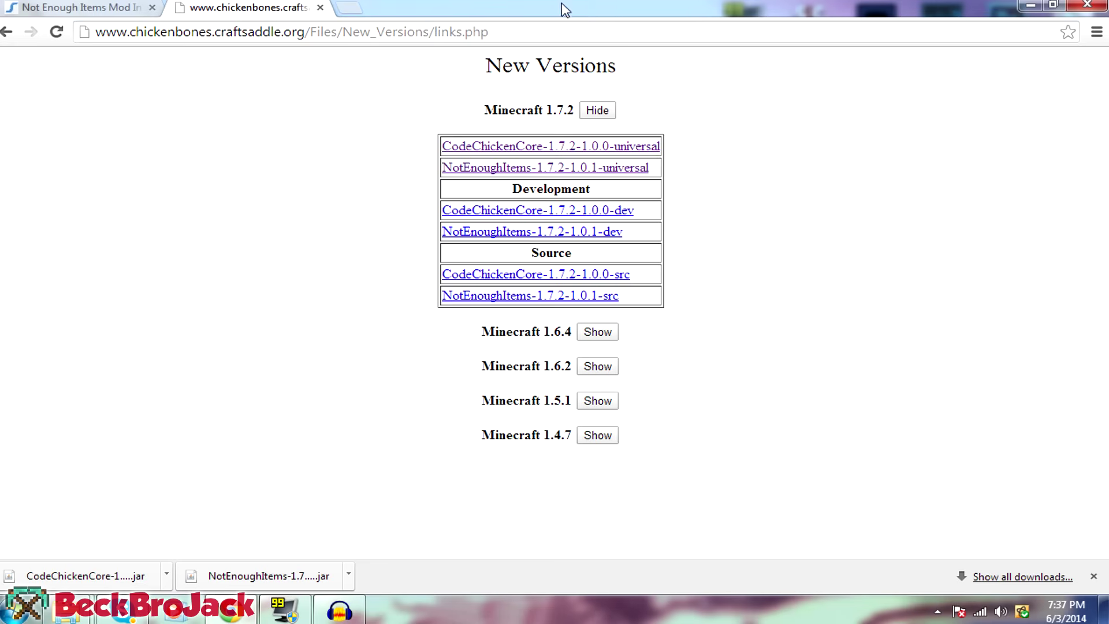
Step: Snap the browser to one half of the desktop and close the leftover mods and Computer folder windows
left_click_drag(543, 10, 1, 14)
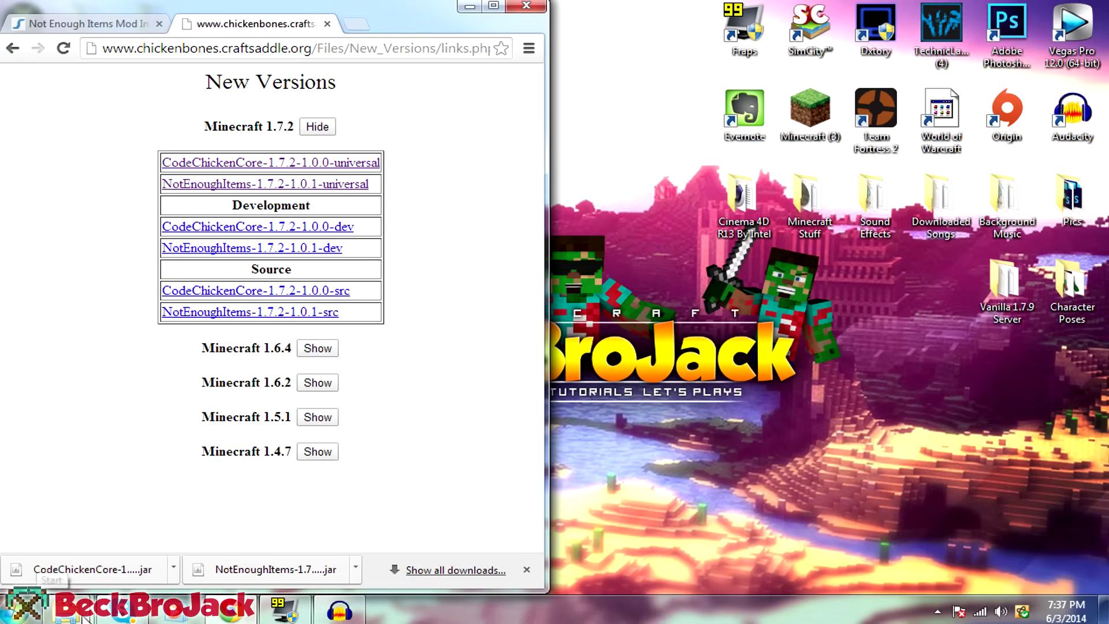
mouse_move(93, 619)
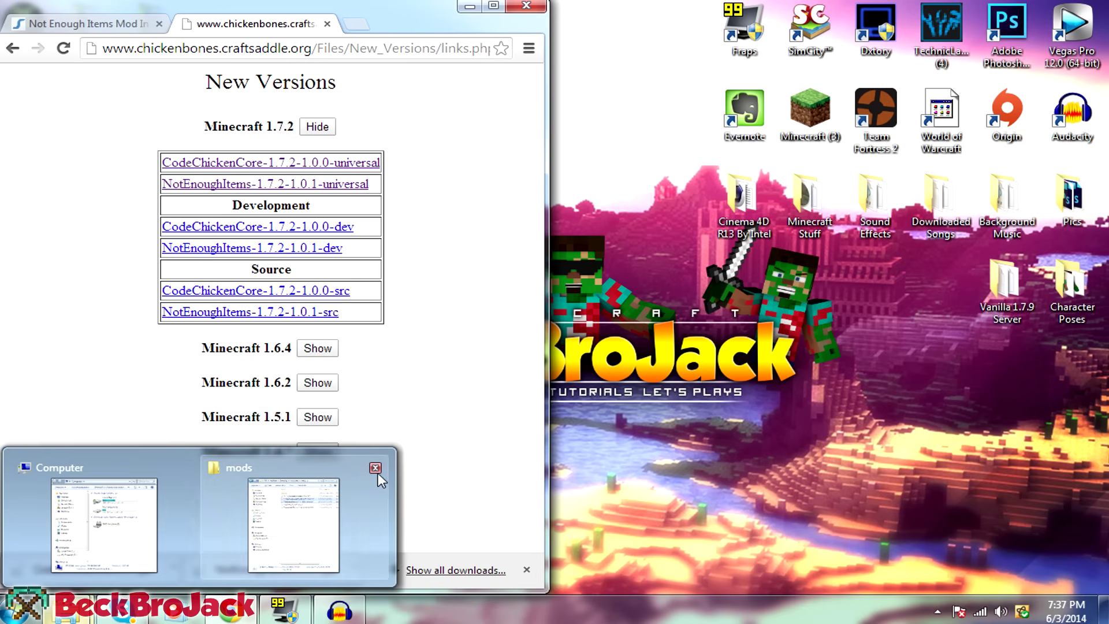
left_click(381, 468)
left_click(185, 469)
Step: Go to %appdata%, snap the folder window beside the browser, and open the mods folder inside .minecraft
left_click(16, 612)
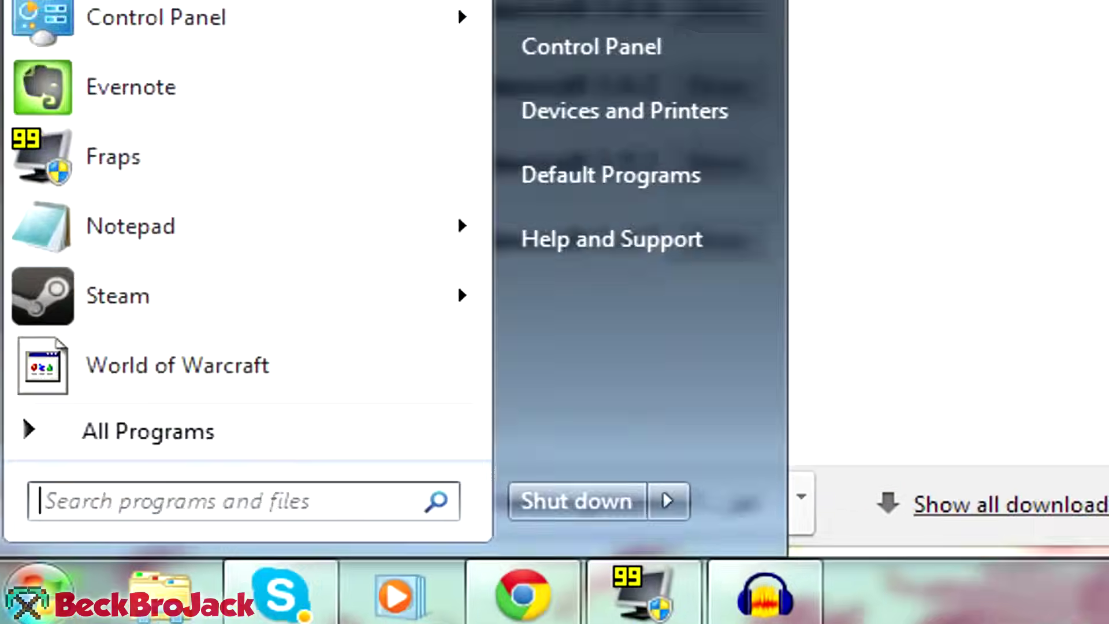
type("%")
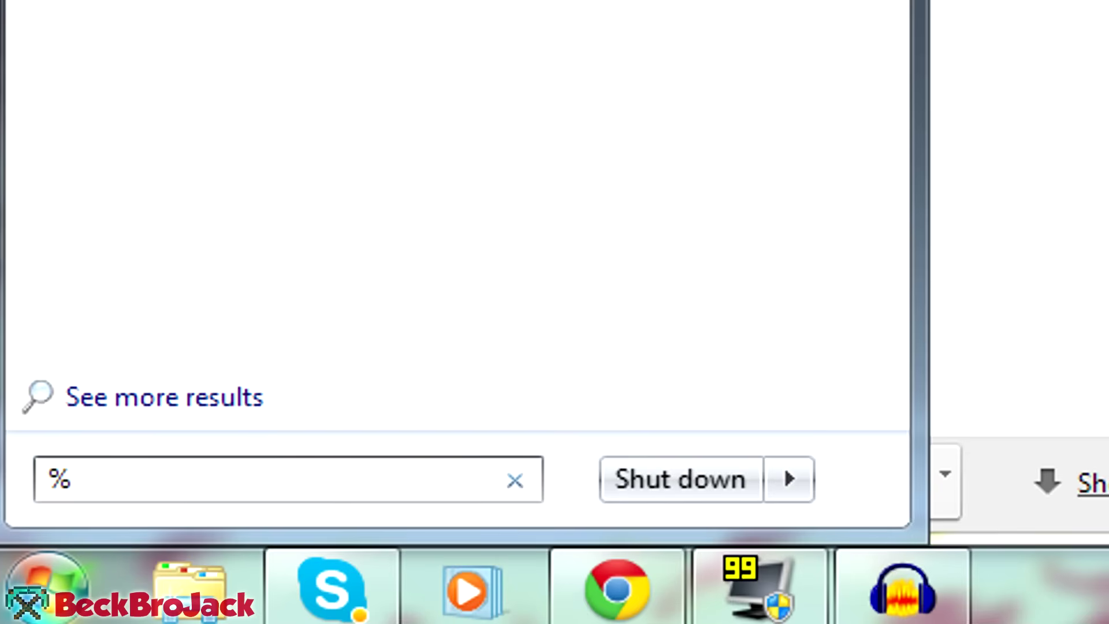
type("appdata%")
key("Return")
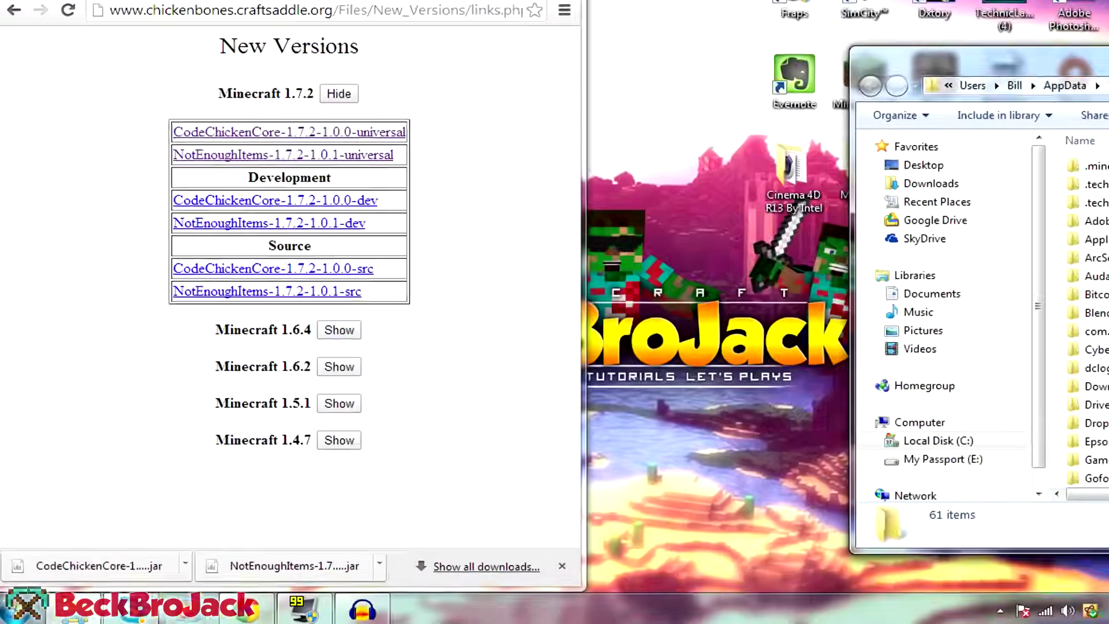
key("super+Right")
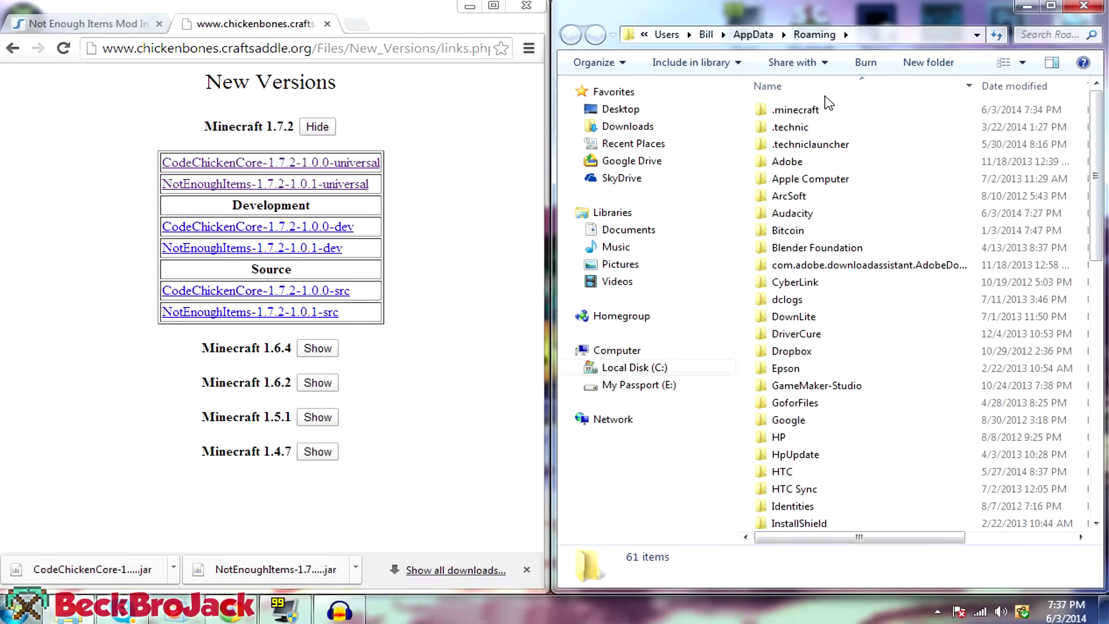
double_click(812, 111)
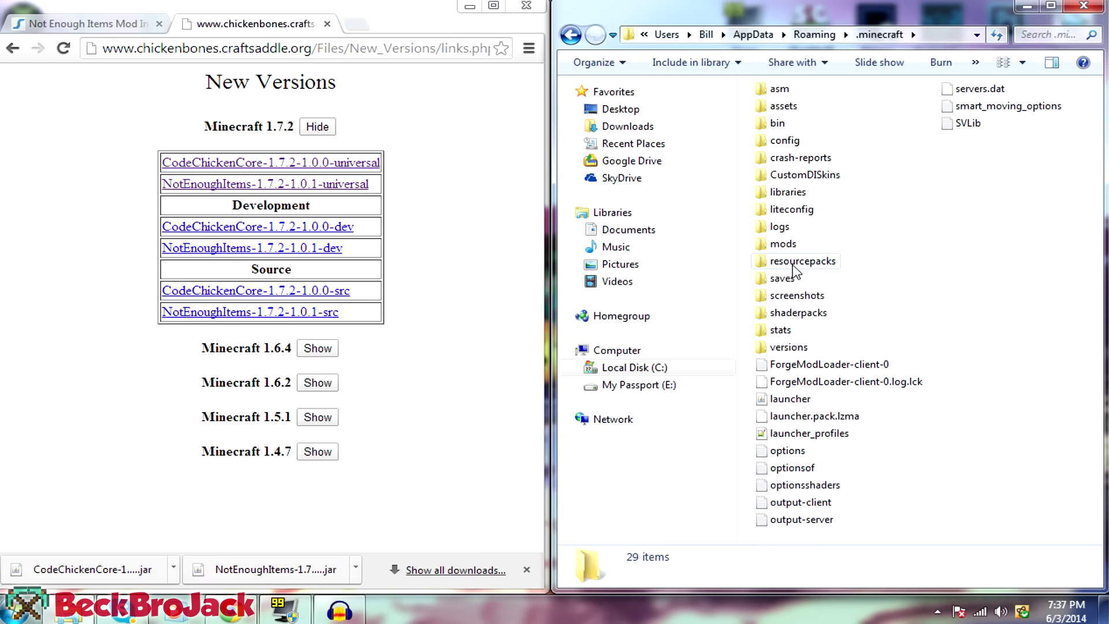
double_click(783, 245)
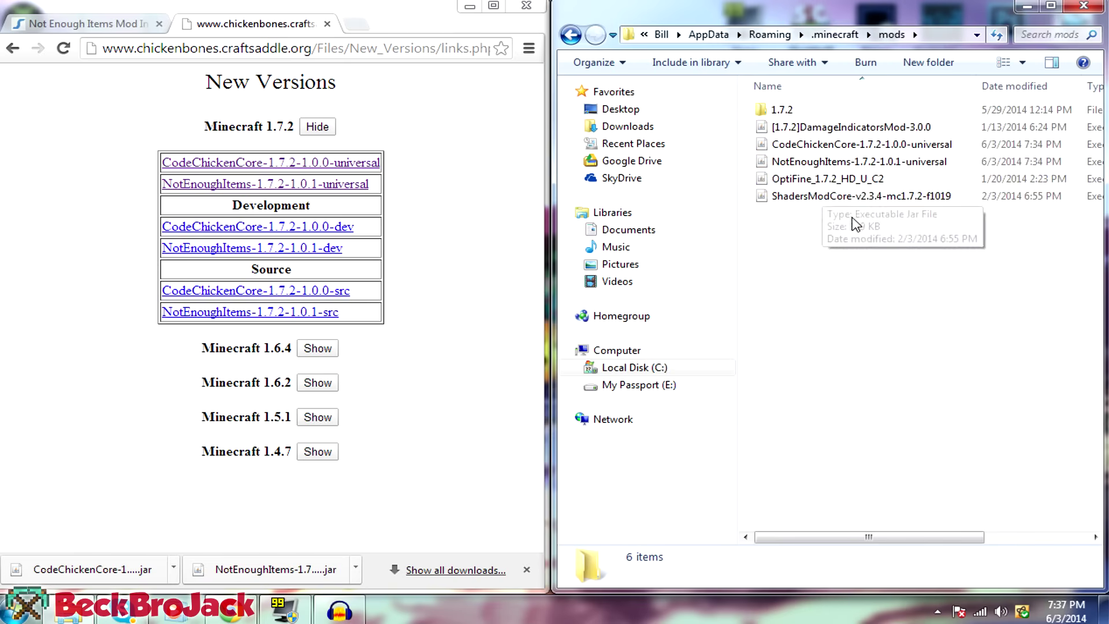
Step: Delete the existing CodeChickenCore-1.7.2-1.0.0-universal and NotEnoughItems-1.7.2-1.0.1-universal files from the mods folder
left_click(820, 163)
left_click(789, 145, "ctrl")
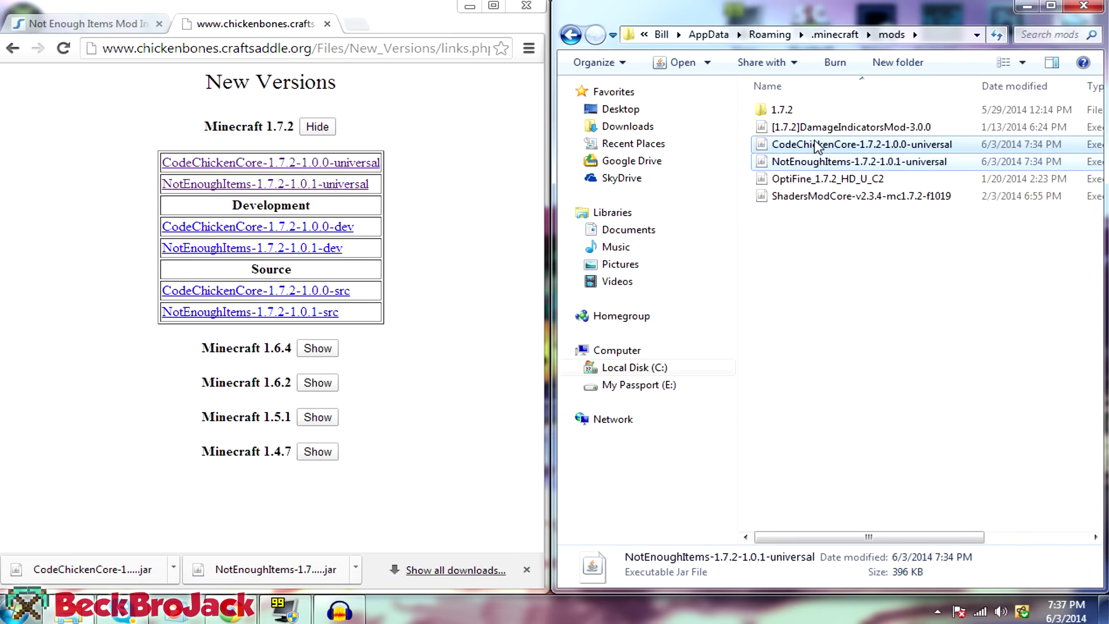
key("Delete")
left_click(620, 316)
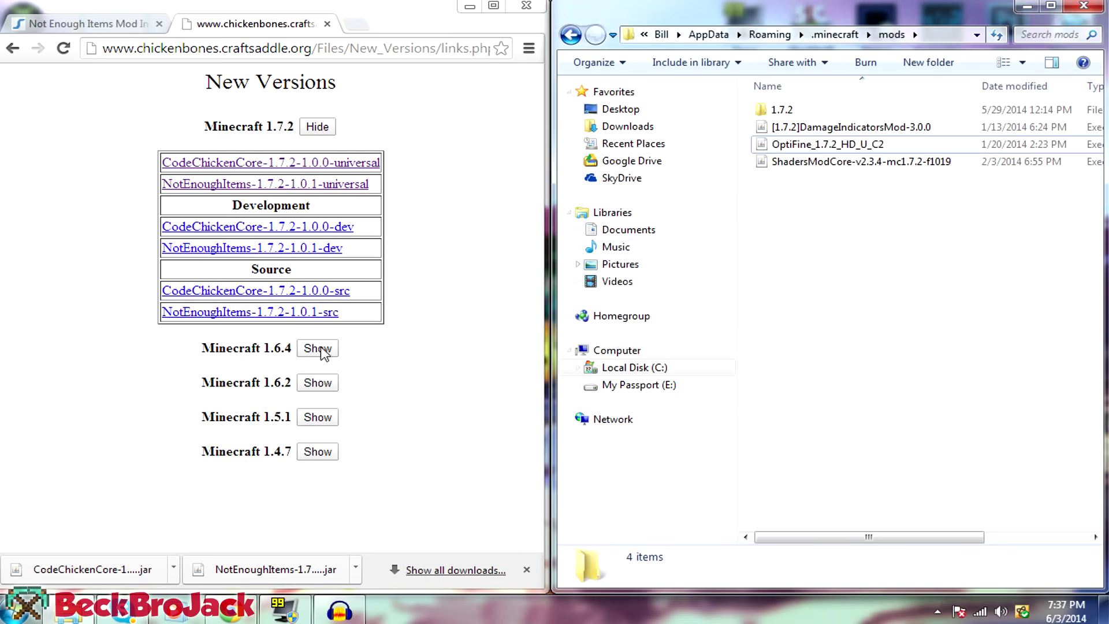
Step: Copy the freshly downloaded CodeChickenCore and NotEnoughItems jar files from the browser into the mods folder
left_click_drag(126, 570, 832, 330)
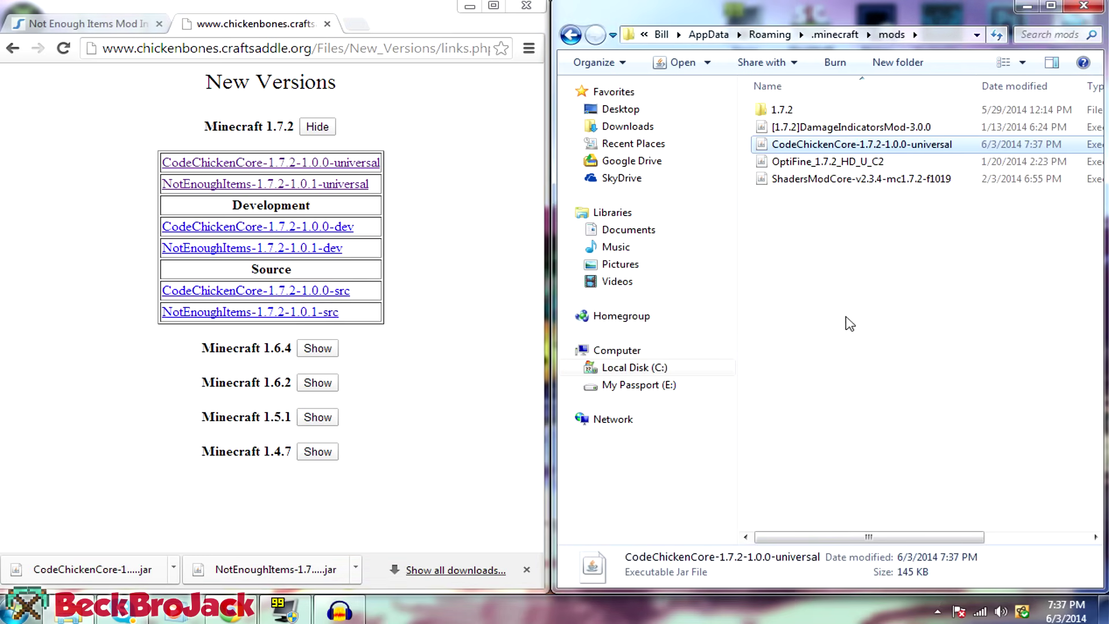
left_click_drag(230, 575, 886, 333)
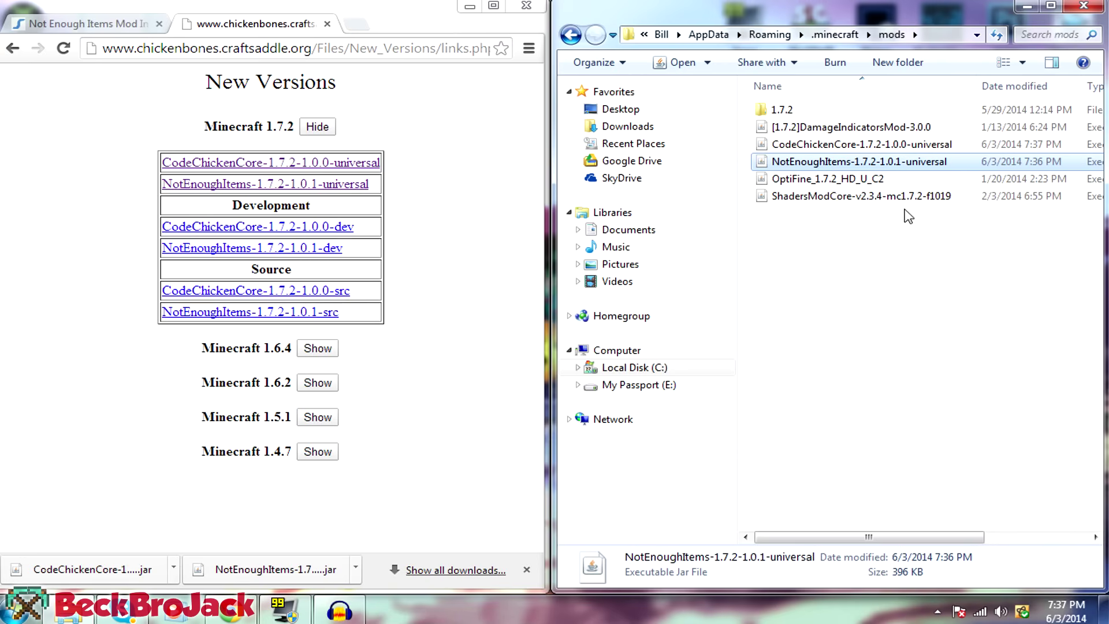
left_click(877, 152)
left_click(859, 166)
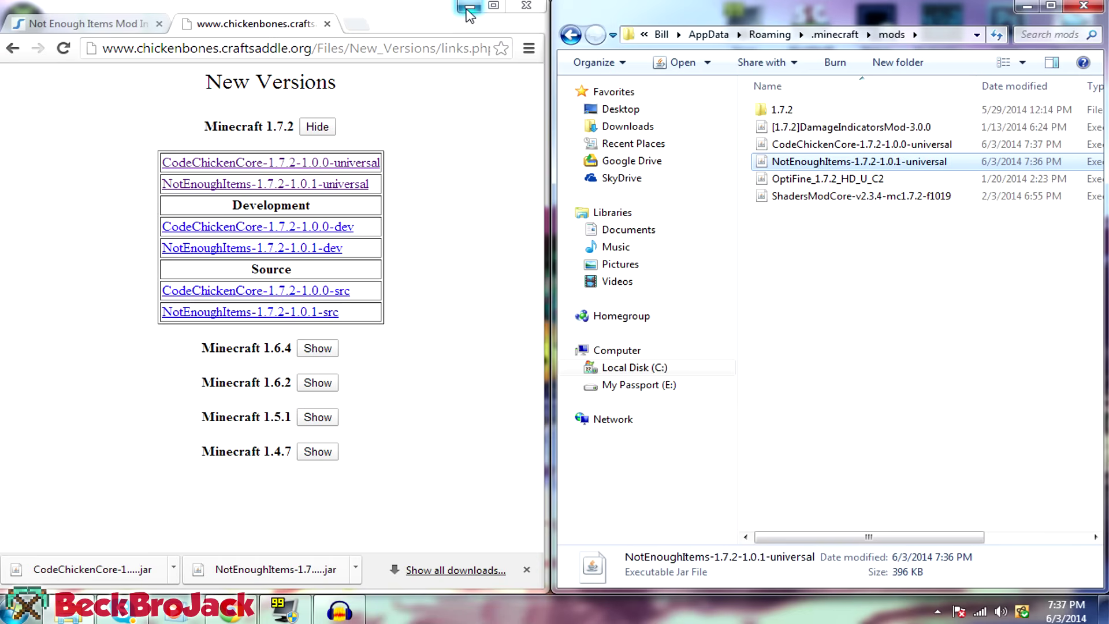
Step: Minimize both windows, launch Minecraft 1.7.2 with Forge from the desktop, and load the singleplayer world Test Mod World
left_click(468, 7)
left_click(1028, 6)
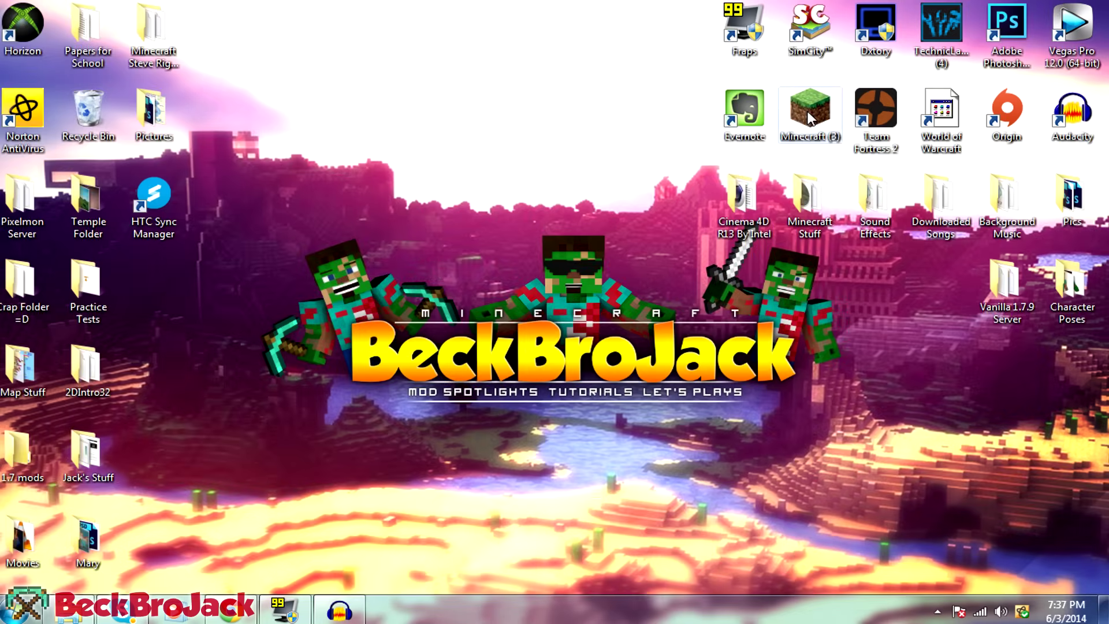
double_click(811, 118)
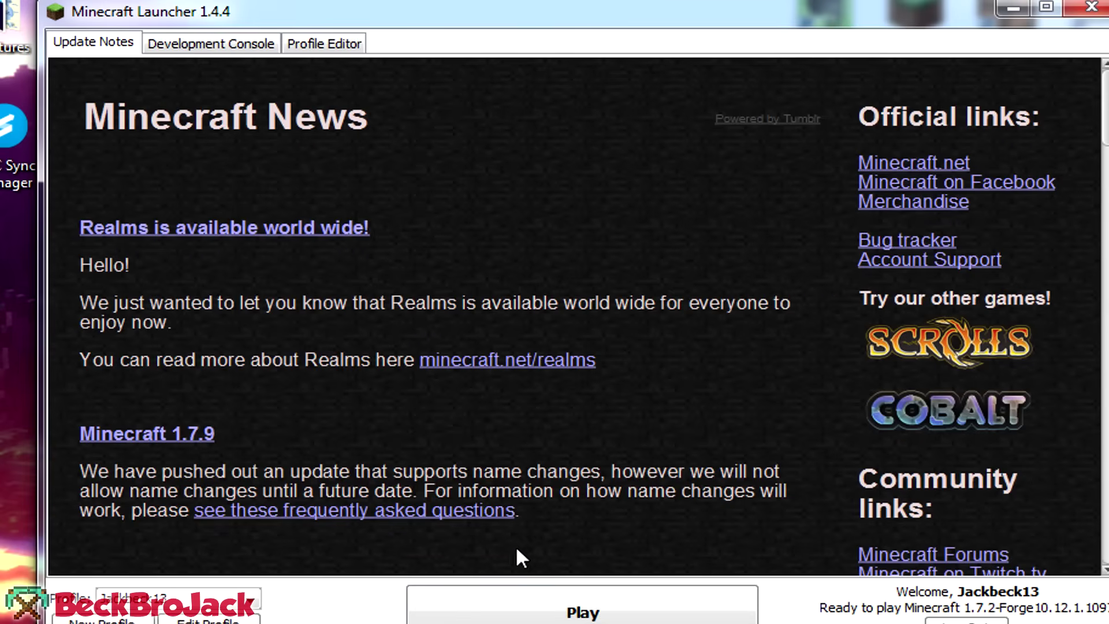
left_click(543, 613)
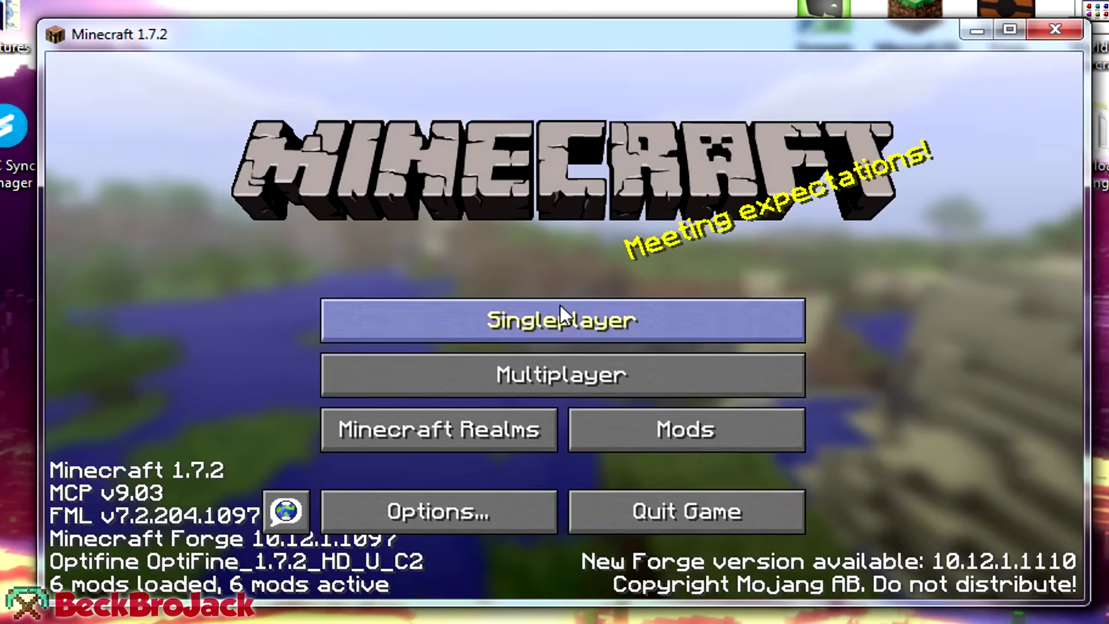
left_click(562, 314)
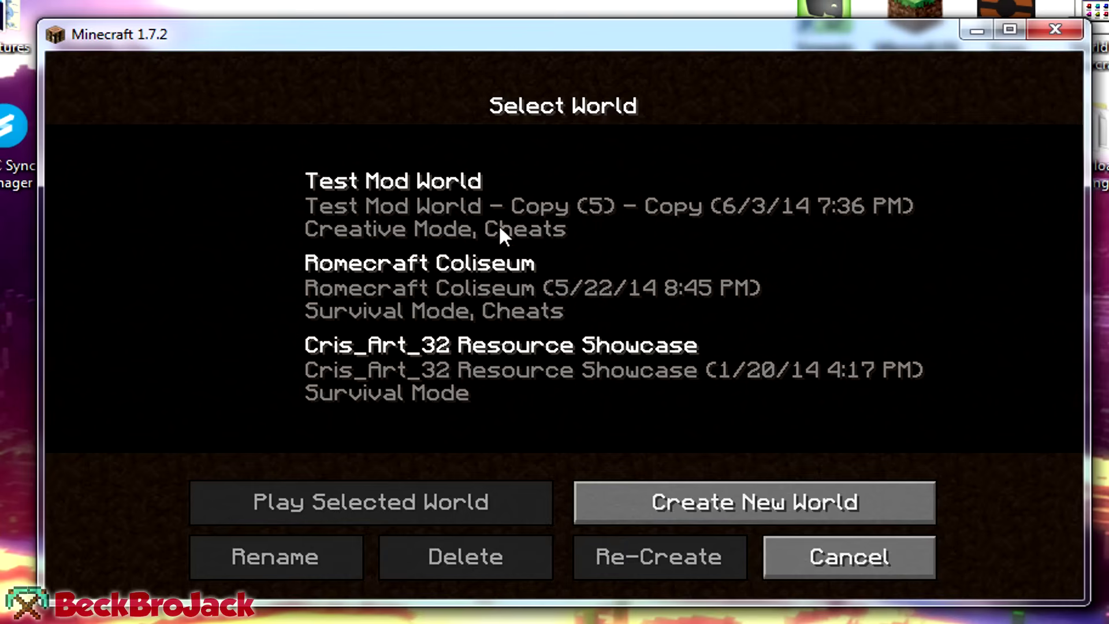
double_click(502, 220)
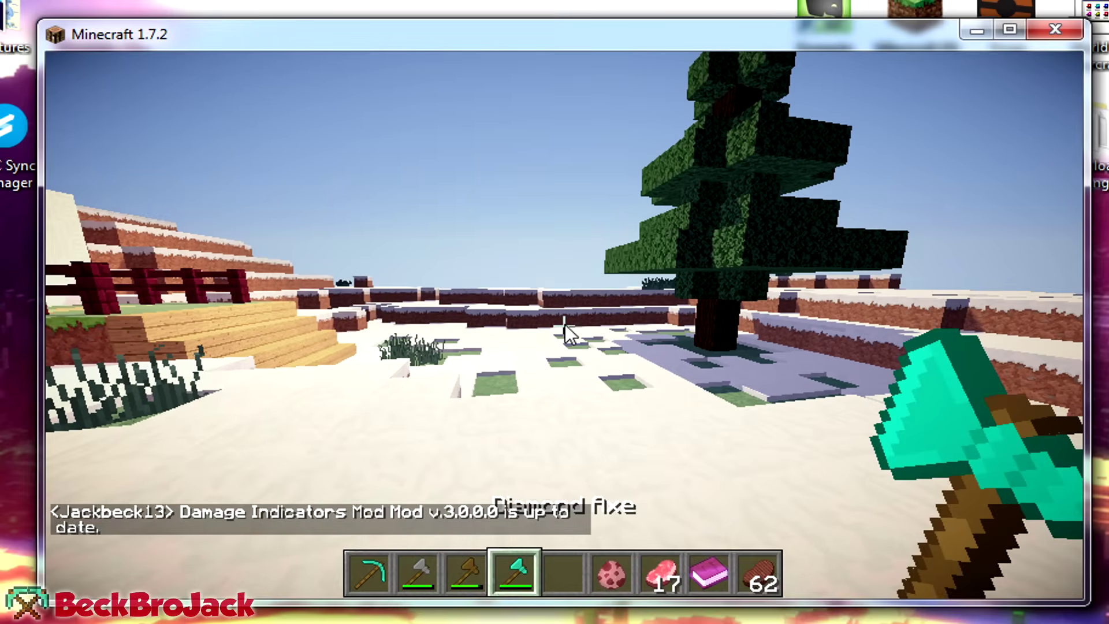
Step: Check Not Enough Items in the inventory by viewing the stone axe's crafting recipe, and return to the game world
key("e")
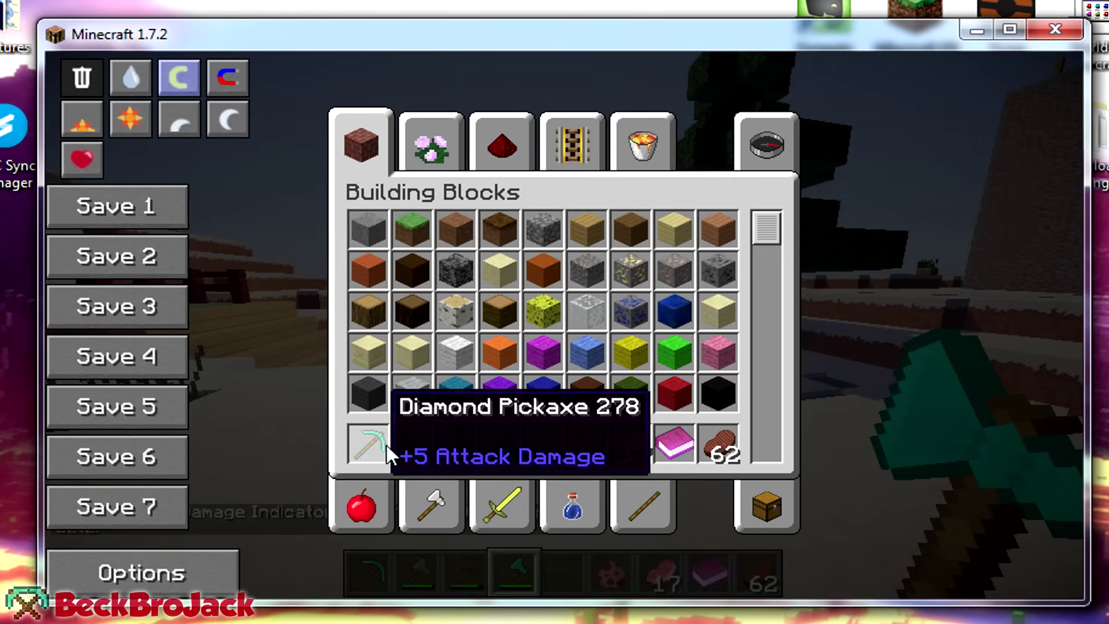
key("r")
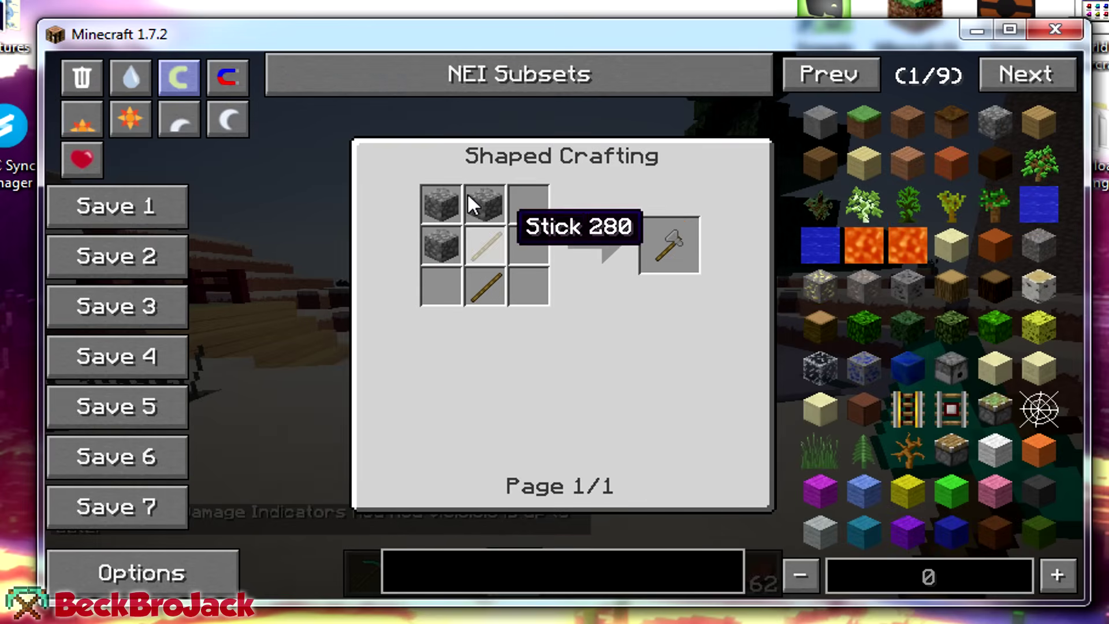
key("Escape")
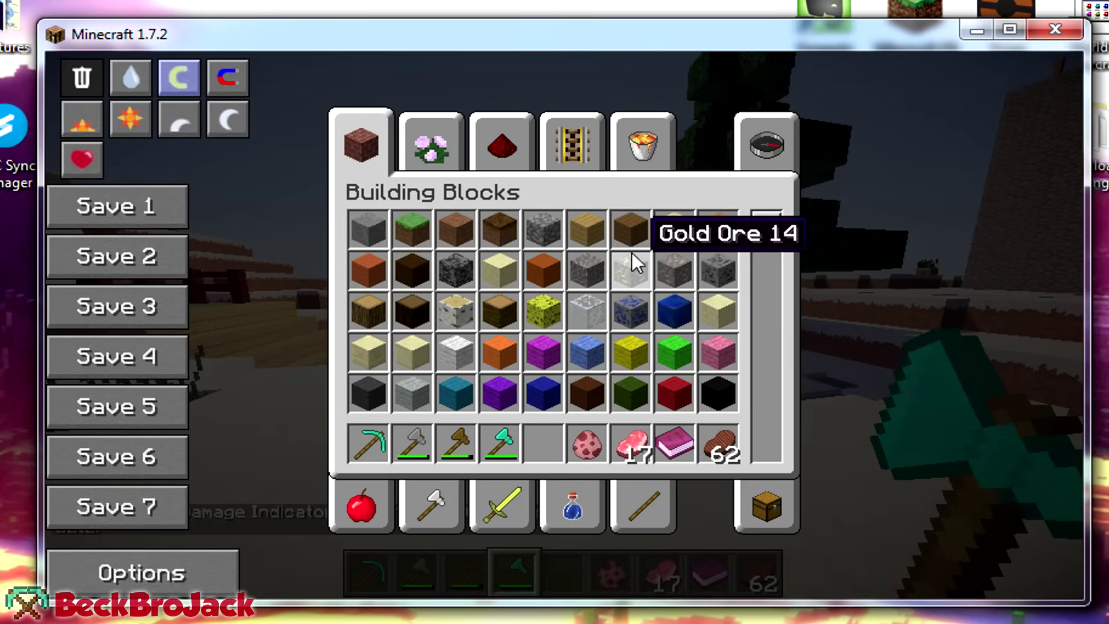
key("Escape")
Step: Select the empty fifth hotbar slot, show the character from the front in third person, and hide the HUD
key("5")
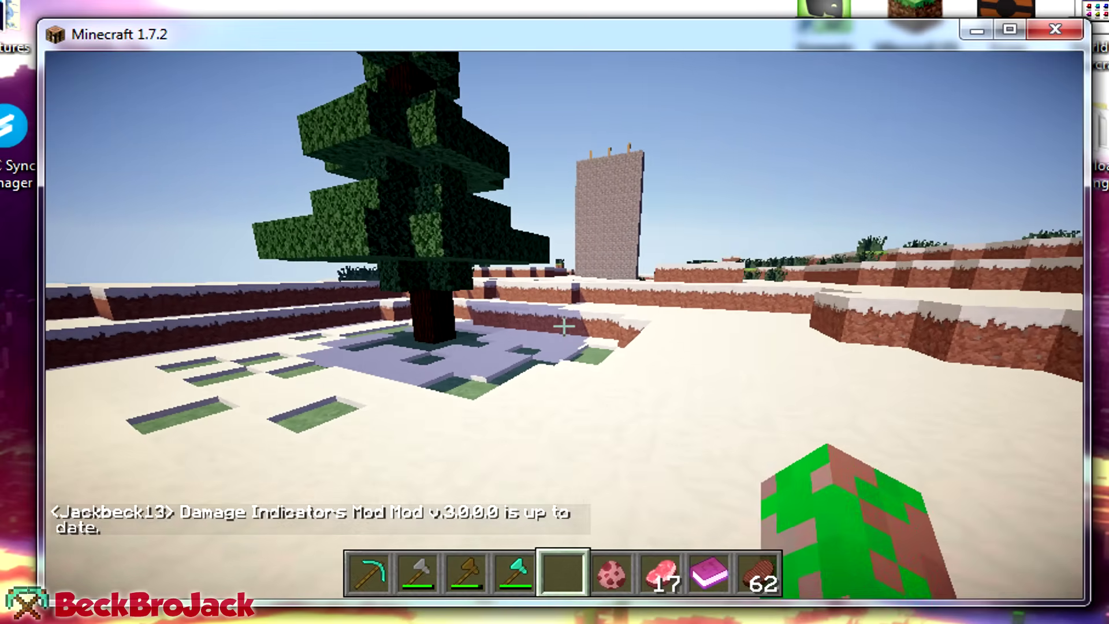
key("F5")
key("F5")
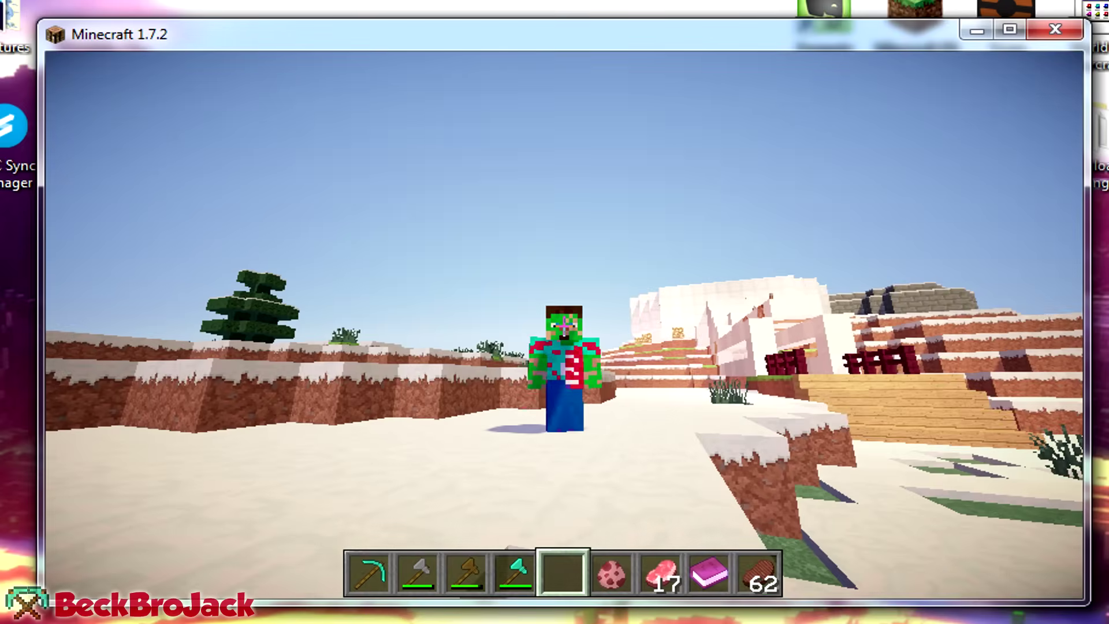
key("F1")
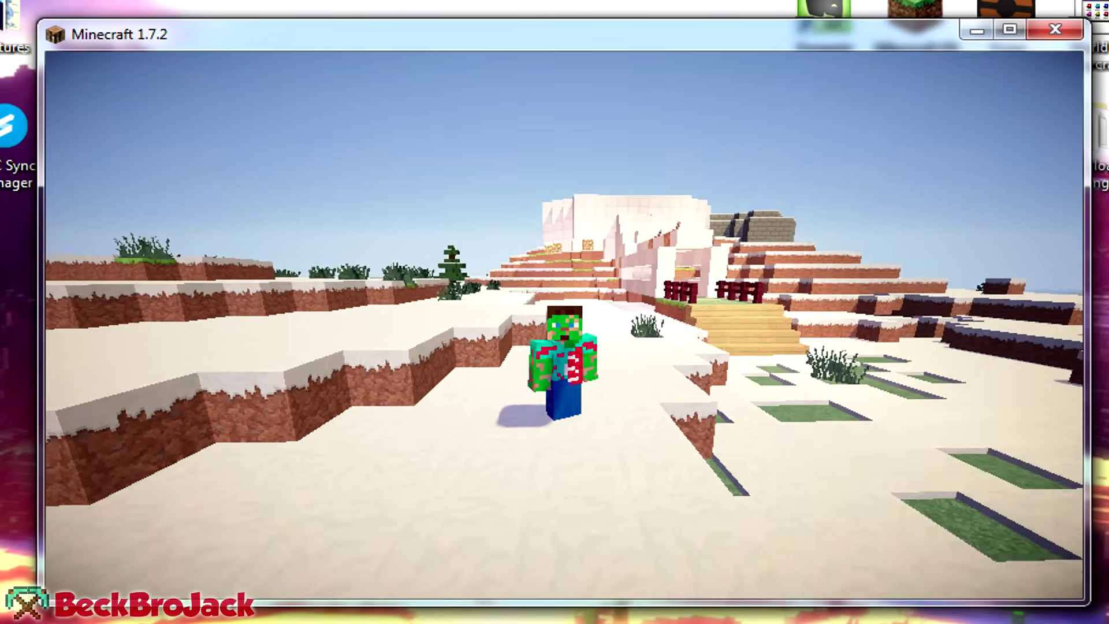